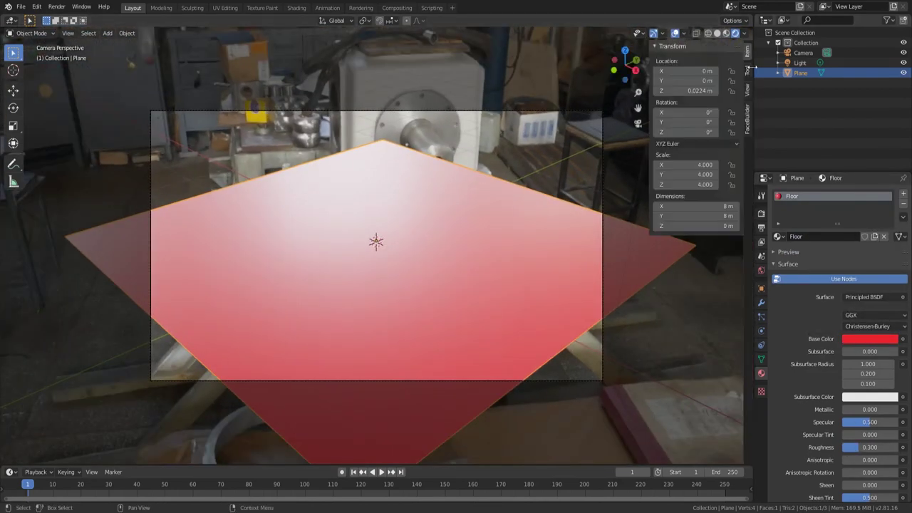
Frame the red floor through the camera and extrude its back and right edges straight up into walls
left_click(747, 89)
middle_click_drag(355, 246, 372, 254)
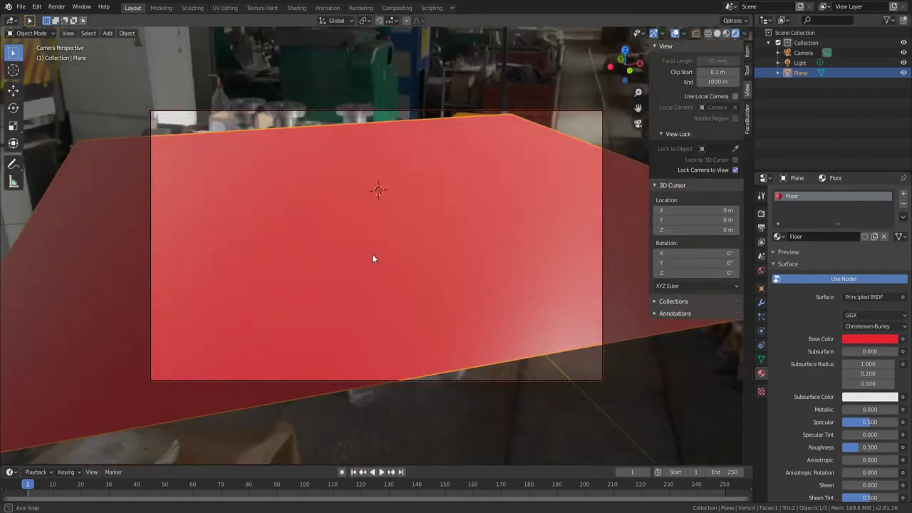
key("Tab")
left_click(568, 92)
key("e")
key("z")
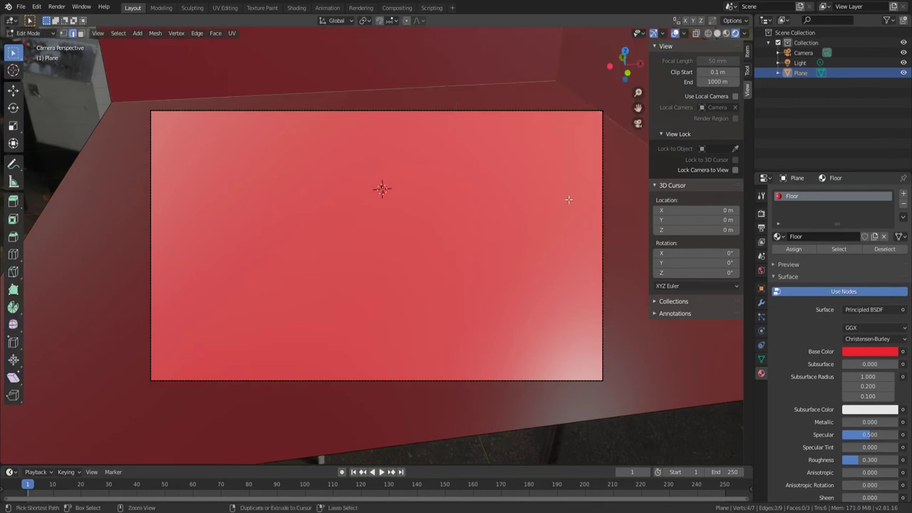
Bevel the corner edge between the walls into a rounded curve and leave Edit Mode
right_click(589, 277)
left_click(627, 274)
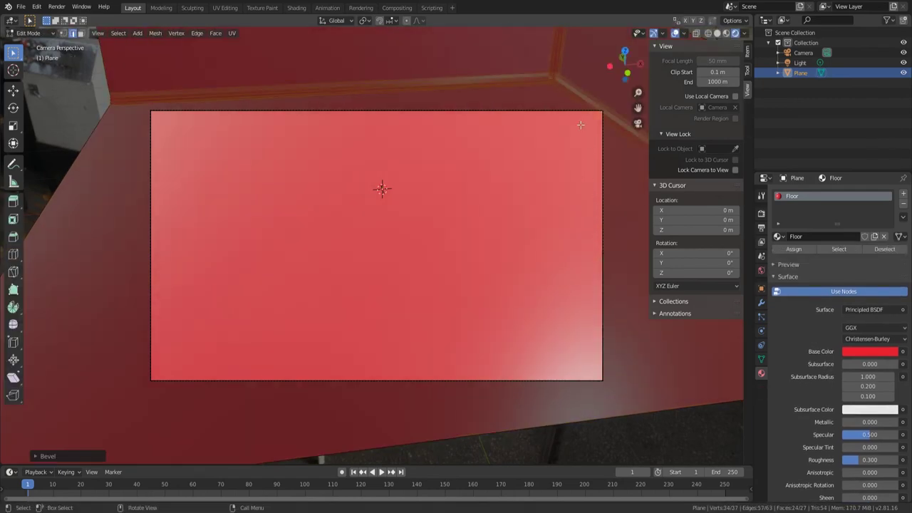
scroll(580, 125, "down", 2)
left_click(735, 170)
key("Tab")
middle_click_drag(602, 180, 403, 283)
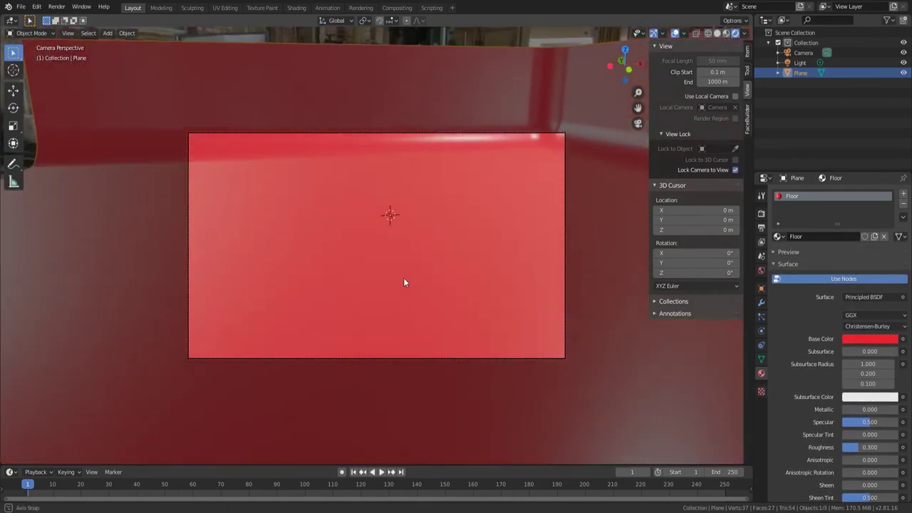
scroll(403, 283, "down", 3)
Add a UV sphere, place it on the floor and stretch it tall into an egg
middle_click_drag(344, 270, 349, 289)
key("shift+a")
left_click(411, 348)
key("g")
left_click(440, 164)
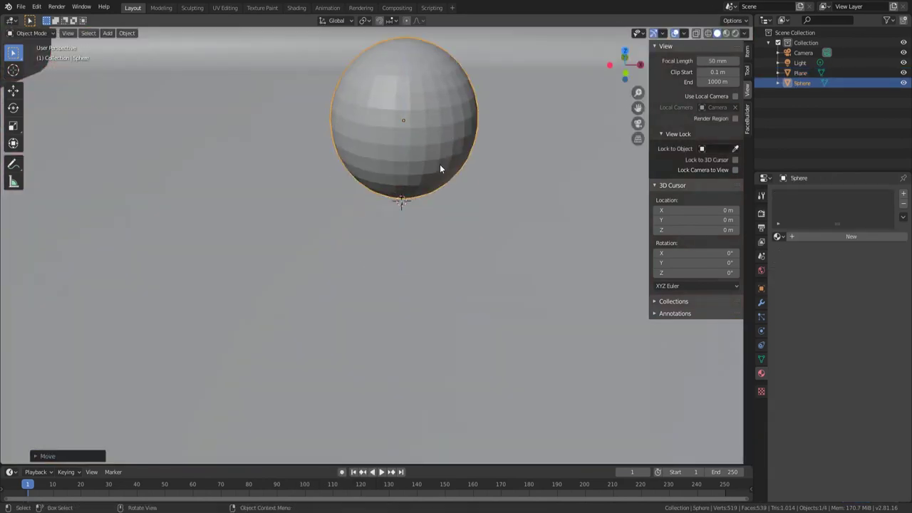
middle_click_drag(439, 169, 427, 228)
key("KP_0")
Raise the camera vertically to a new height
left_click(436, 168)
key("g")
key("z")
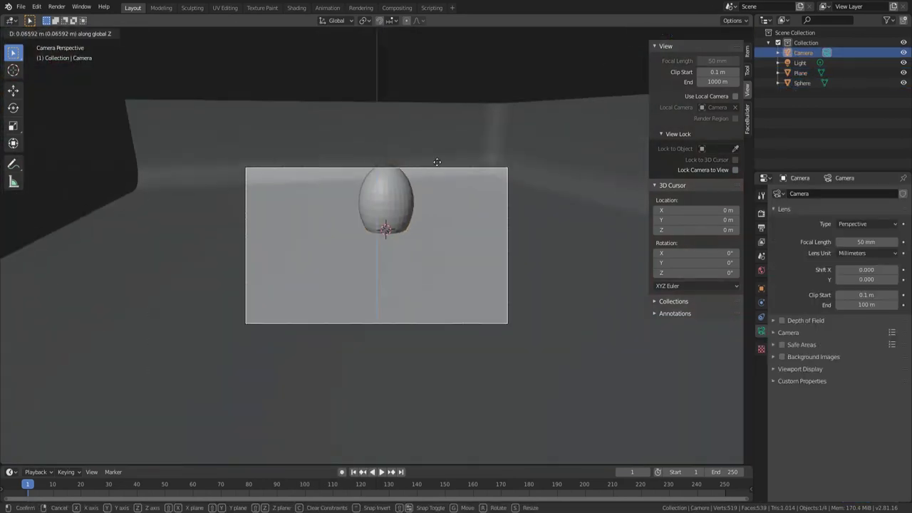
left_click(434, 183)
Duplicate the egg along X and place the copy beside the first one
left_click(423, 230)
mouse_move(423, 230)
middle_mouse_down()
mouse_move(384, 246)
mouse_move(450, 244)
middle_mouse_up()
key("KP_0")
key("shift+d")
key("x")
left_click(387, 247)
scroll(363, 270, "up", 2)
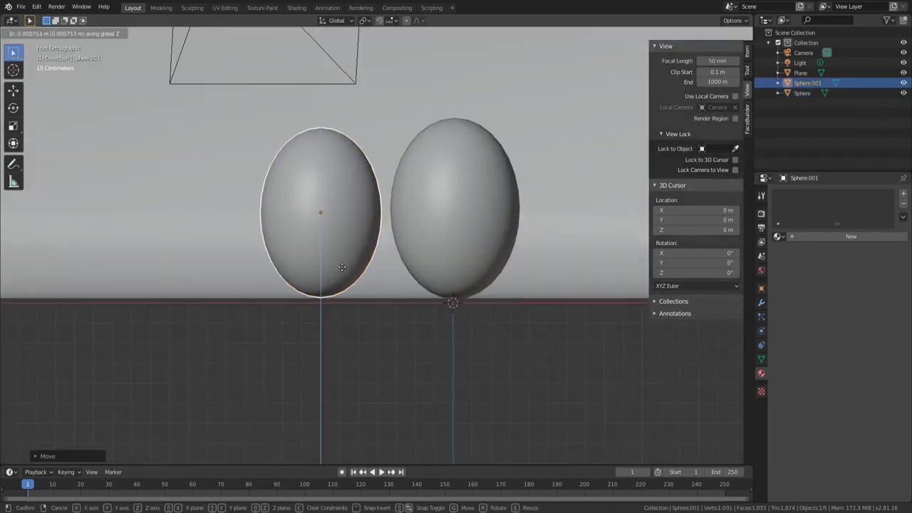
middle_click_drag(362, 271, 445, 276)
key("KP_7")
Resize the original egg, checking it from the front and camera views
left_click(440, 263)
key("g")
key("x")
left_click(439, 263)
key("KP_0")
scroll(449, 248, "up", 3)
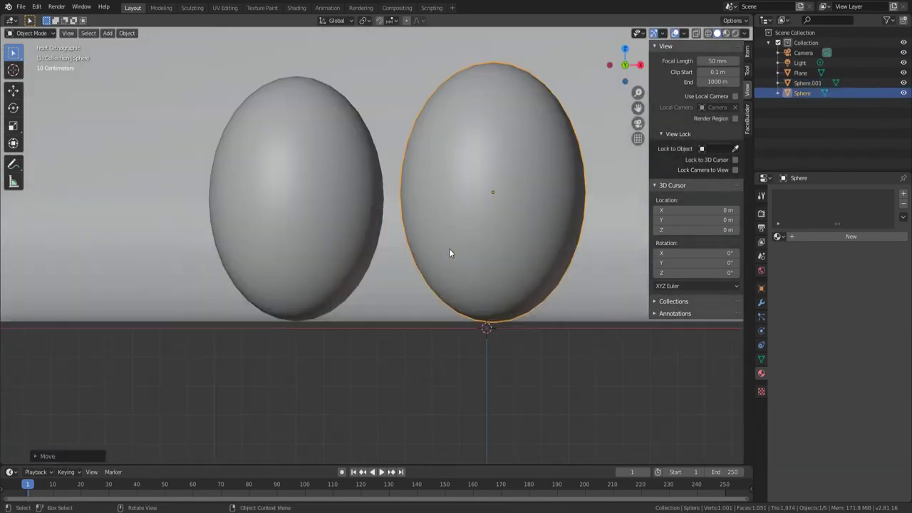
key("KP_0")
key("KP_7")
scroll(439, 323, "down", 4)
left_click(456, 275)
key("KP_0")
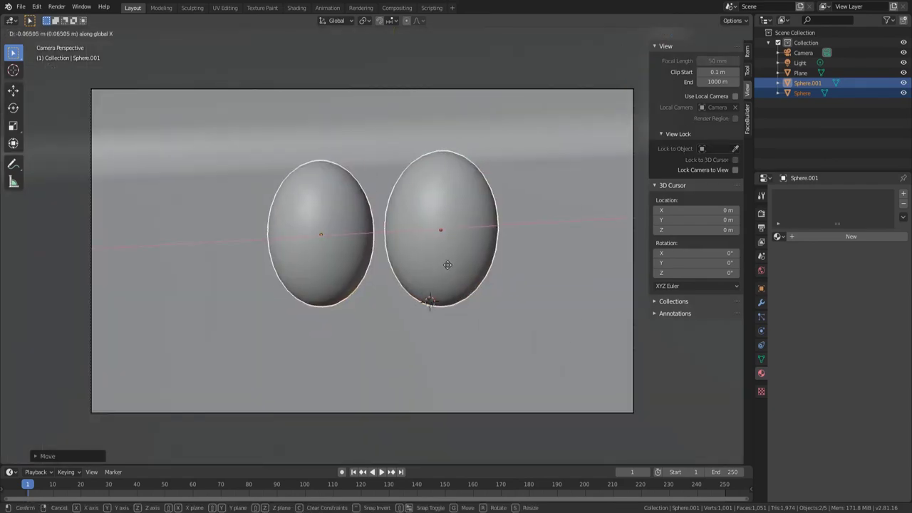
Select both eggs and shift them sideways along X together
left_click(453, 202)
mouse_move(455, 275)
middle_mouse_down()
mouse_move(453, 203)
mouse_move(428, 214)
middle_mouse_up()
key("Tab")
key("g")
key("x")
left_click(453, 202)
Extrude faces of one egg into an arm pointing toward the other egg
key("Tab")
key("e")
key("Tab")
key("e")
left_click(385, 235)
Add a loop cut across the arm, resize the arm tip and return to Object Mode
key("Tab")
middle_click_drag(385, 235, 390, 218)
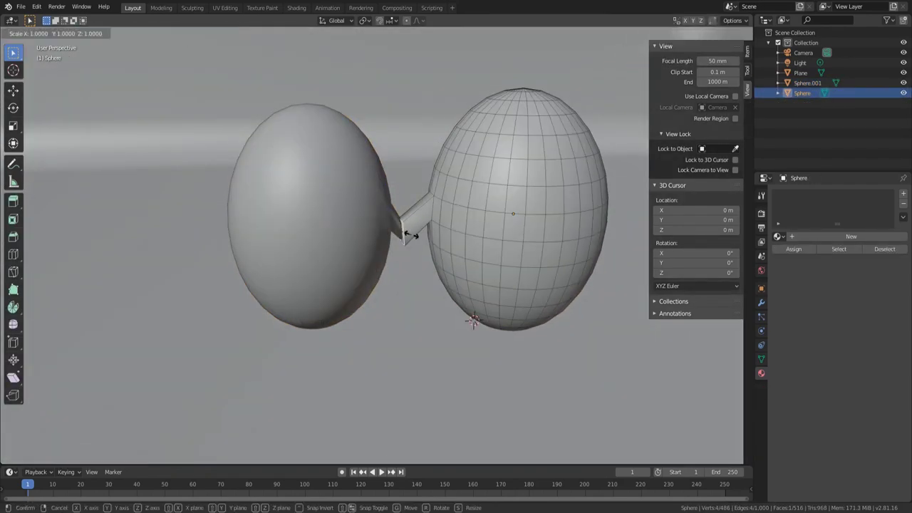
scroll(390, 218, "up", 5)
key("ctrl+r")
left_click(537, 123)
scroll(538, 123, "down", 4)
left_click(761, 359)
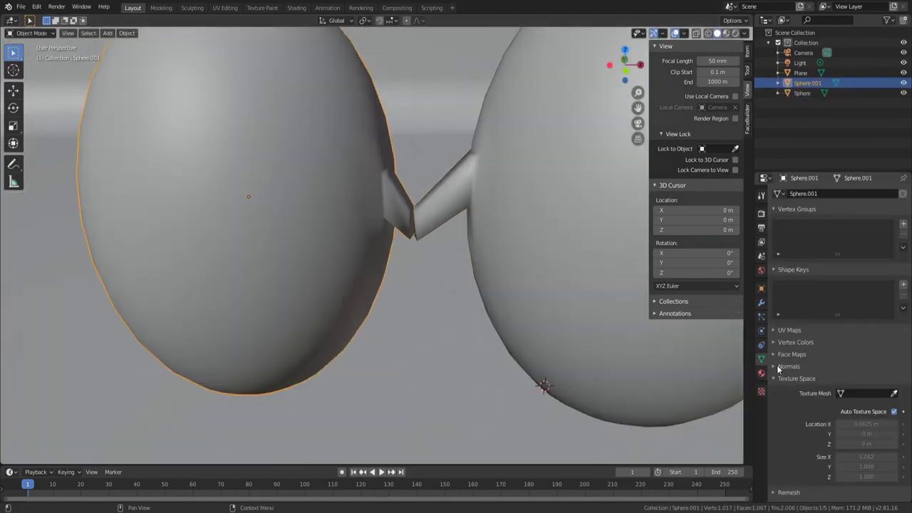
scroll(437, 264, "down", 3)
scroll(485, 242, "up", 7)
left_click(491, 244)
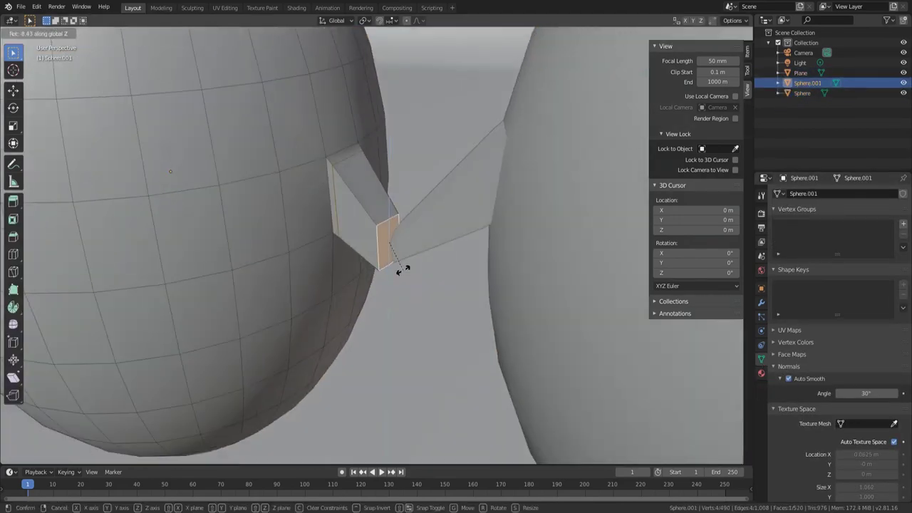
key("Tab")
Switch to rendered shading and select the eggs to give them the white Eggs material
scroll(409, 243, "down", 5)
left_click(409, 243)
key("KP_0")
left_click(426, 240)
left_click(760, 373)
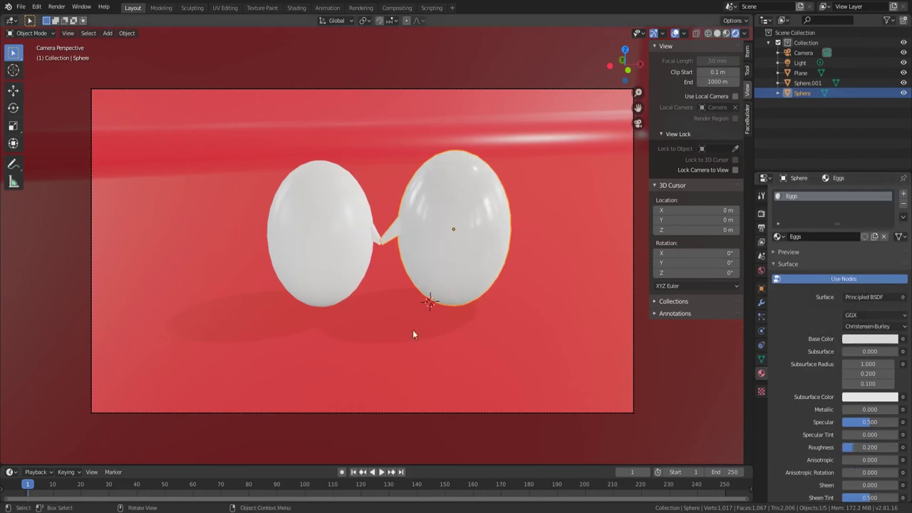
Set the left egg's Base Color to orange
left_click(321, 235)
left_click(870, 339)
left_click(864, 214)
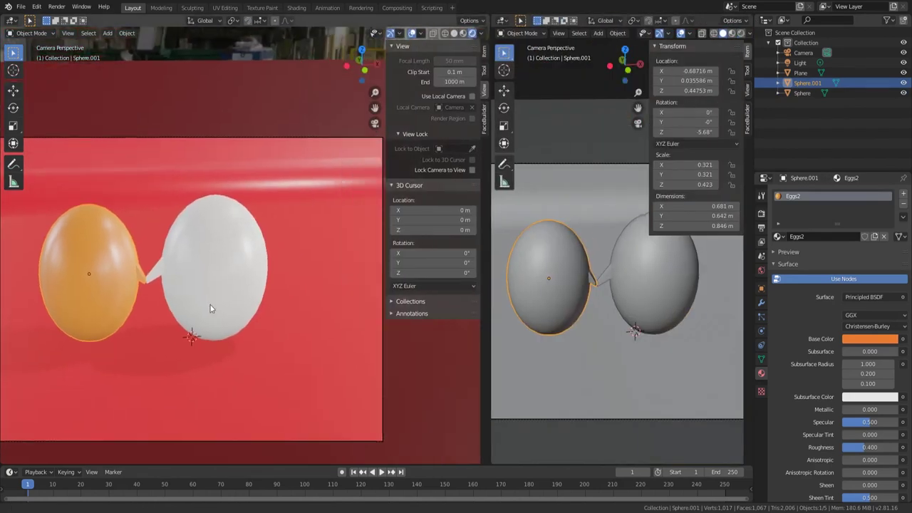
Add a Noise Texture feeding a Normal Map, with noise scale 2000
key("shift+a")
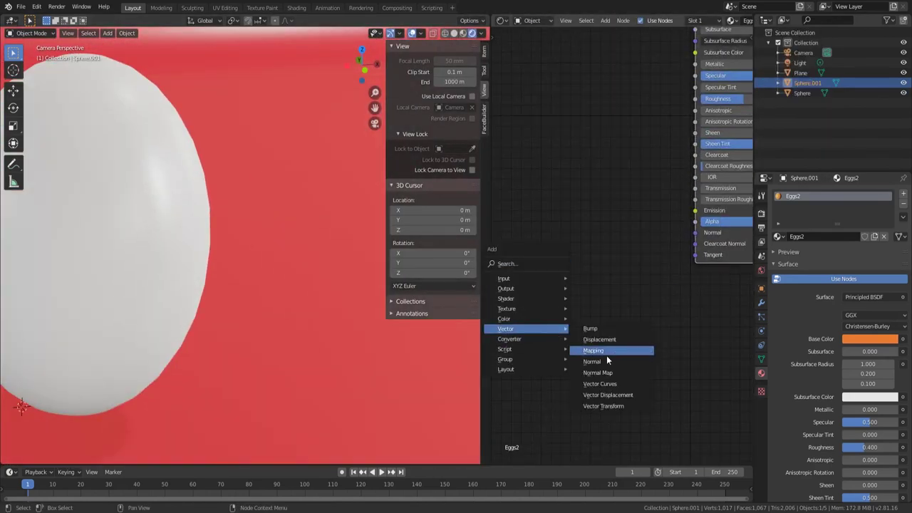
key("shift+a")
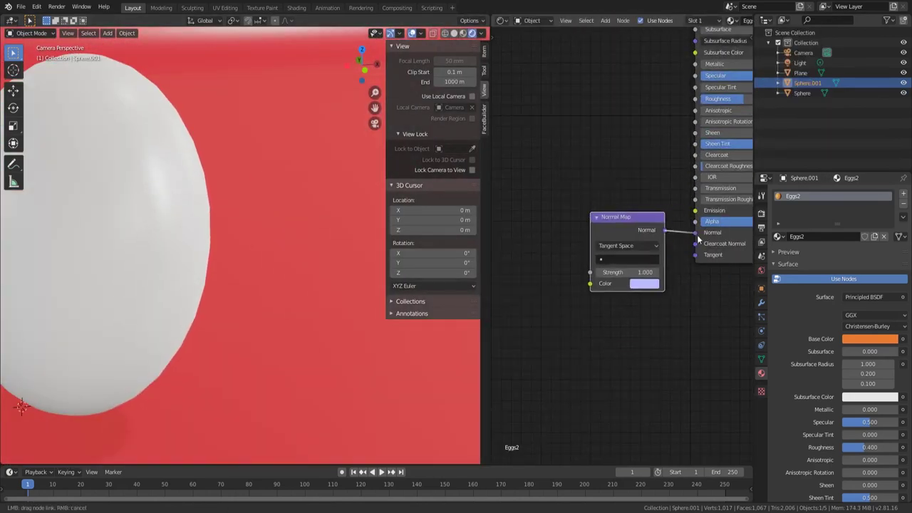
key("shift+a")
type("noi")
left_click_drag(697, 308, 695, 300)
scroll(642, 285, "down", 3)
scroll(641, 285, "up", 5)
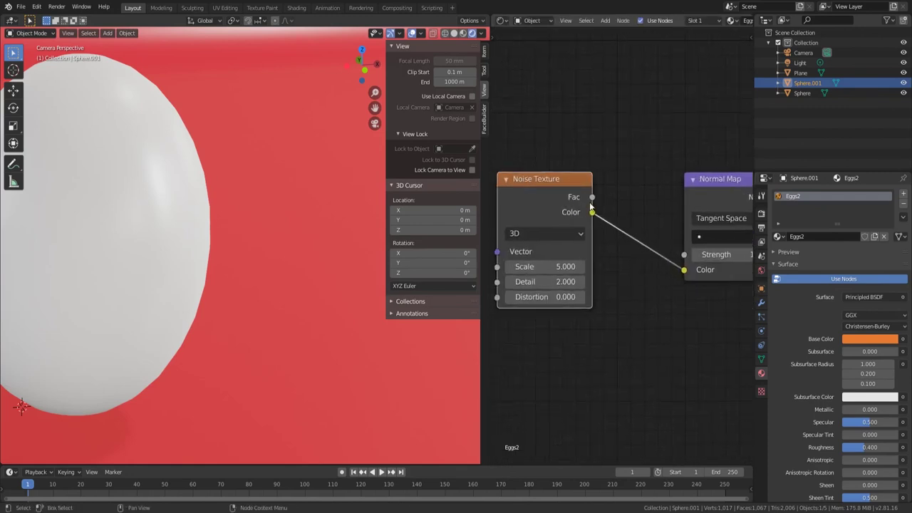
double_click(560, 262)
type("2000")
key("Return")
Frame the orange egg in the viewport and adjust the Normal Map's colour
key("KP_Decimal")
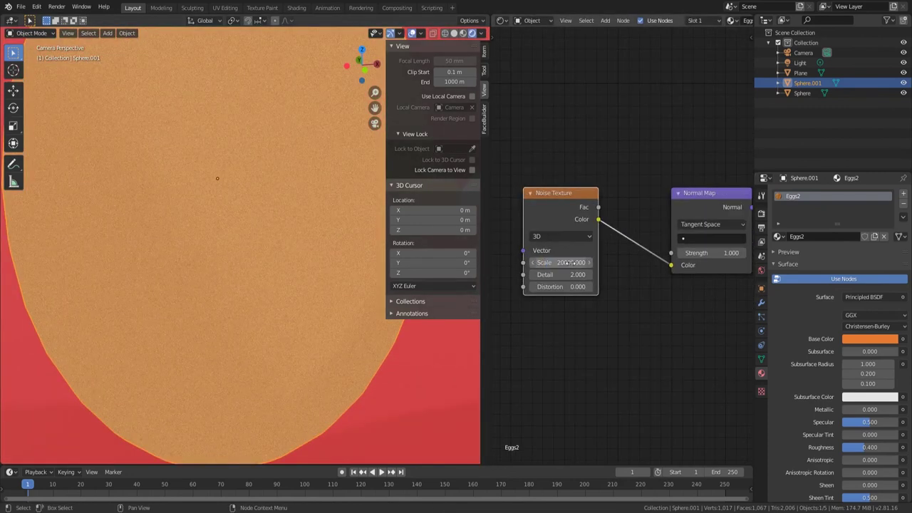
scroll(646, 223, "down", 2)
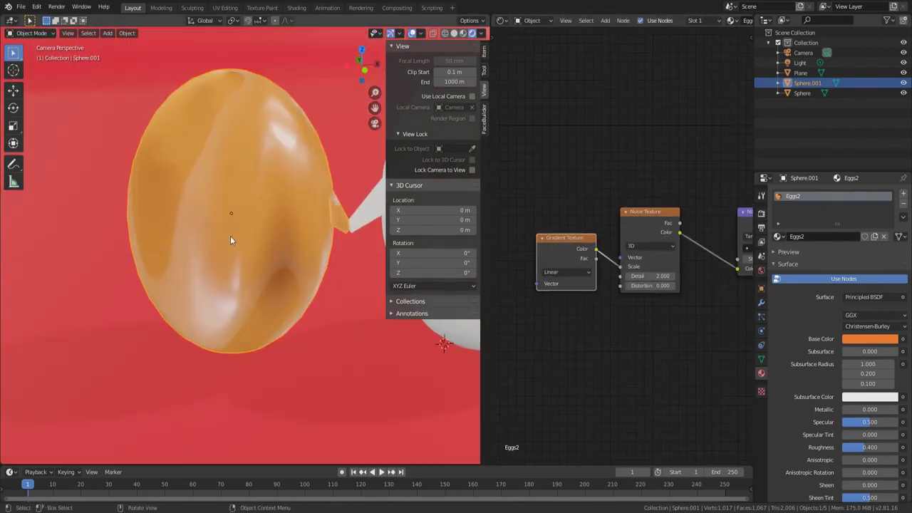
scroll(606, 256, "up", 3)
left_click(716, 278)
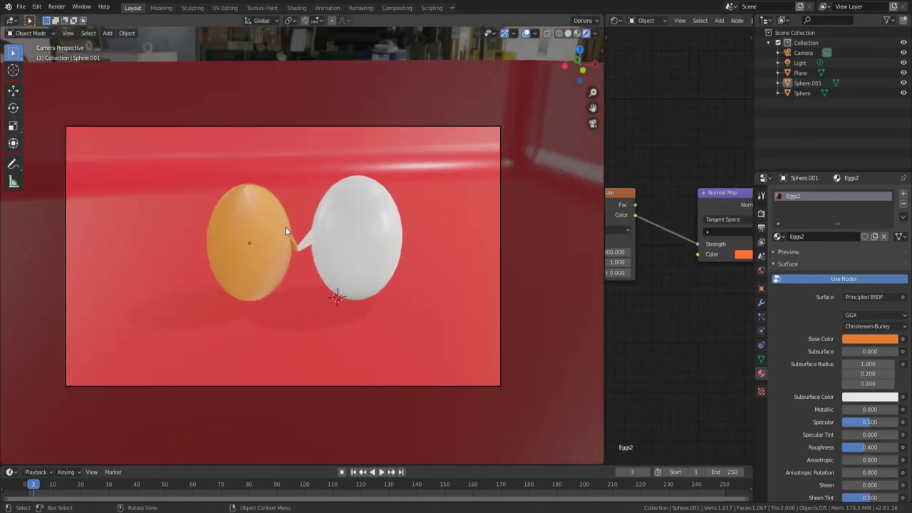
Move the white egg's arm faces outward along X to its side
mouse_move(284, 230)
middle_mouse_down()
mouse_move(342, 201)
mouse_move(428, 214)
middle_mouse_up()
left_click(342, 201)
key("g")
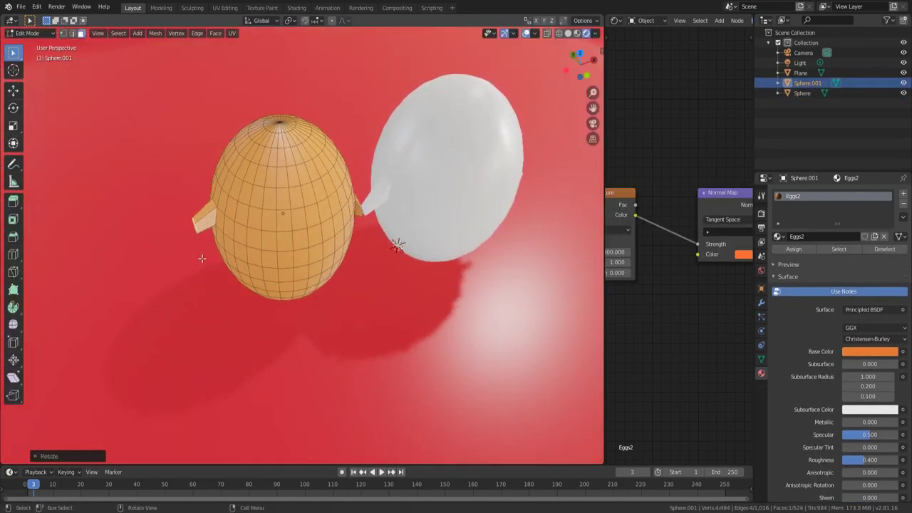
mouse_move(201, 259)
middle_mouse_down()
mouse_move(321, 261)
mouse_move(387, 295)
mouse_move(270, 278)
middle_mouse_up()
key("g")
key("x")
left_click(270, 278)
Resize the arm into a small wing and return to Object Mode
key("KP_0")
key("s")
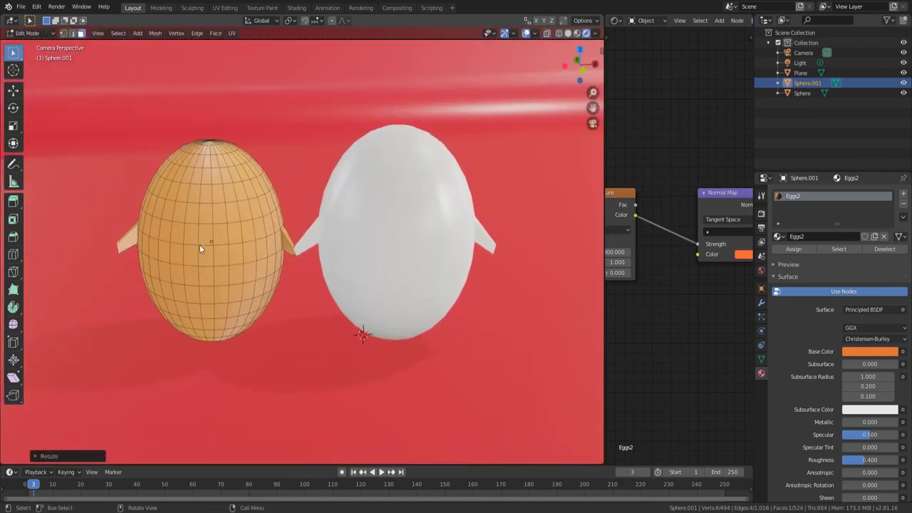
key("Tab")
left_click(375, 244)
scroll(375, 244, "down", 2)
left_click(761, 213)
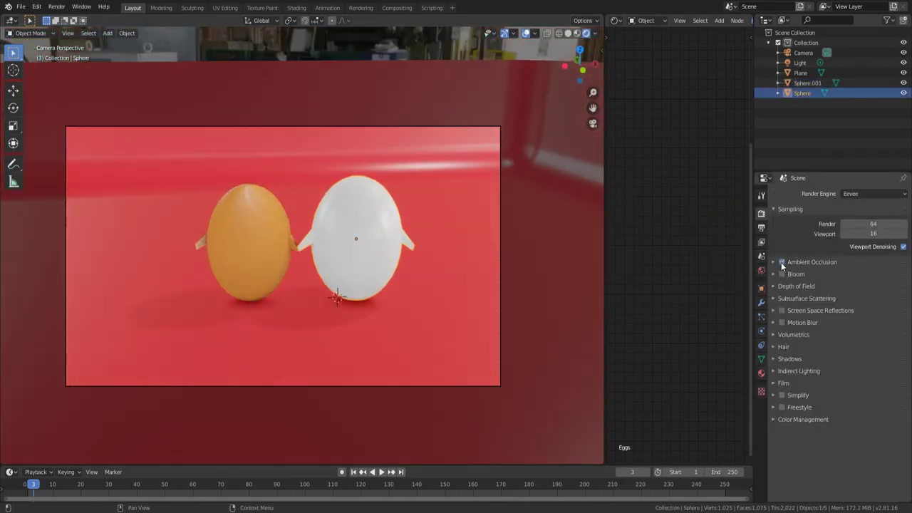
Enable Bloom and Screen Space Reflections and review the Color Management looks
left_click(781, 273)
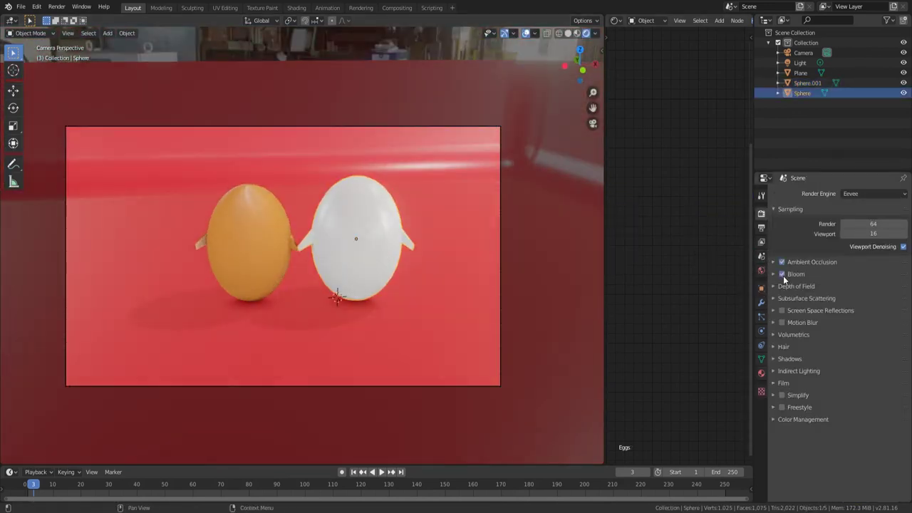
left_click(781, 310)
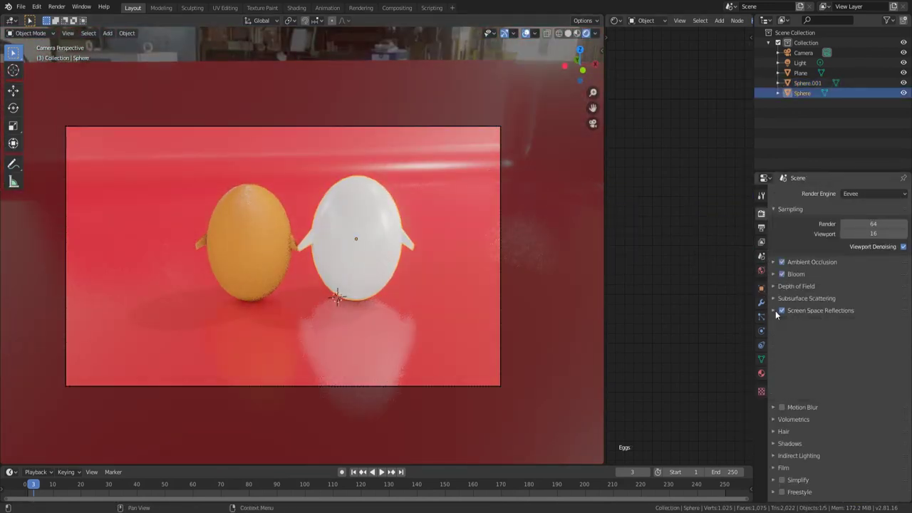
left_click(803, 419)
scroll(840, 428, "down", 1)
left_click(877, 444)
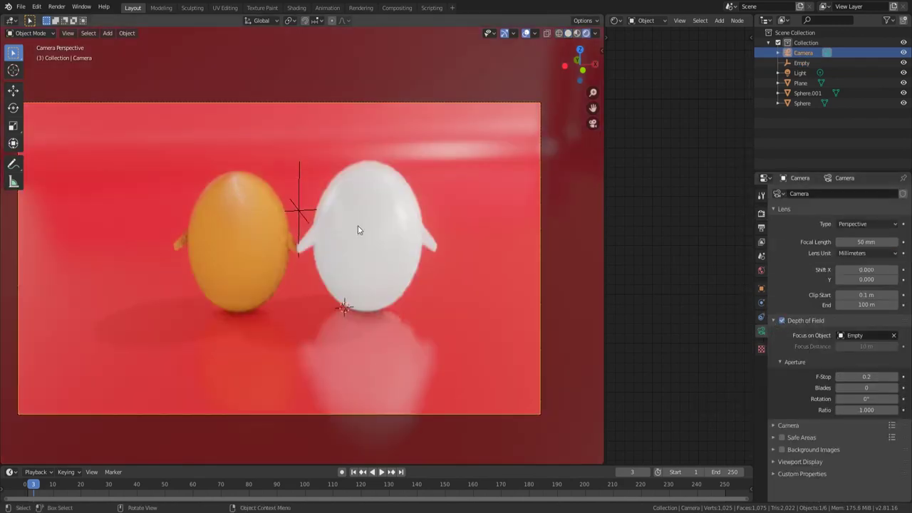
Check the camera's focus Empty in solid shading, then add and resize a cylinder stalk
left_click(299, 212)
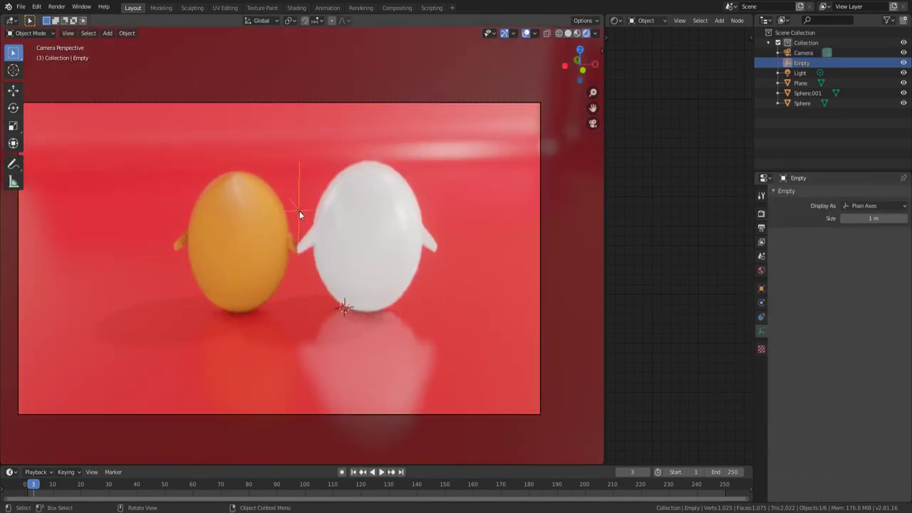
left_click(541, 348)
key("z")
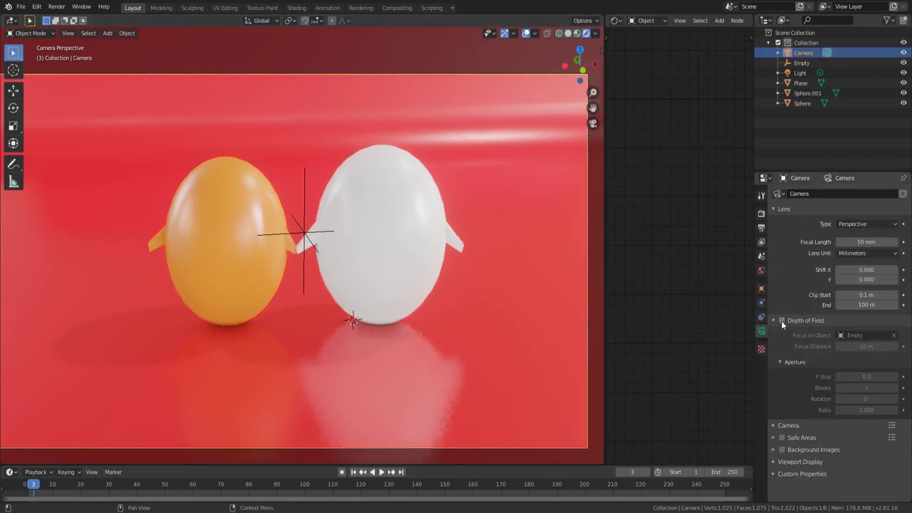
left_click(303, 234)
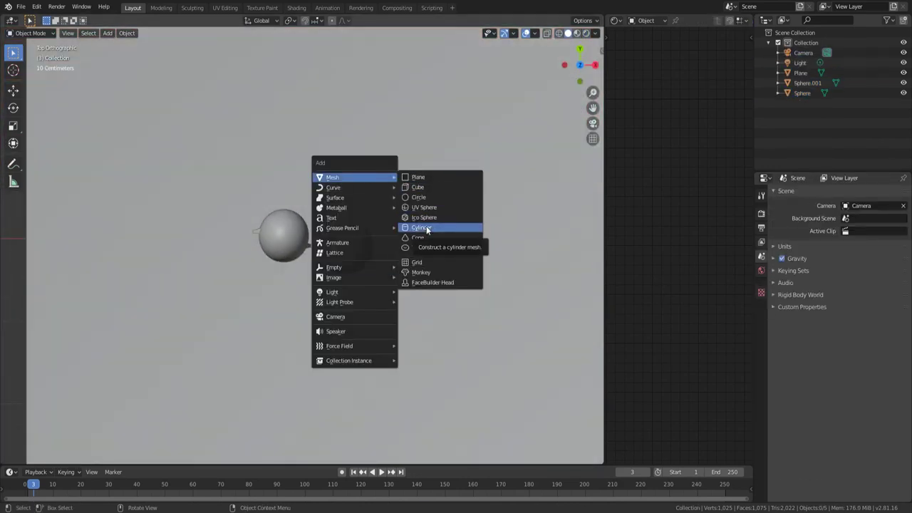
left_click(426, 225)
key("s")
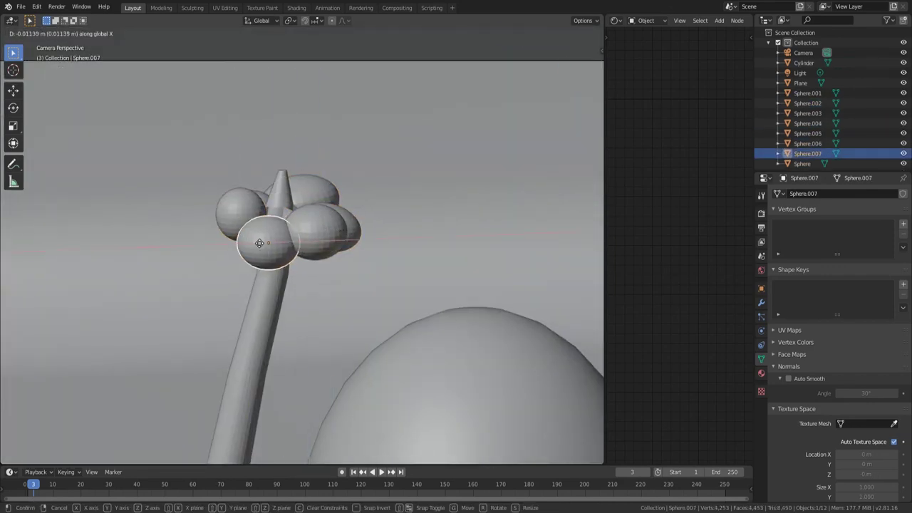
Seat the leaf sphere crown on the tall tree and shrink the duplicated tree between the eggs
left_click(259, 243)
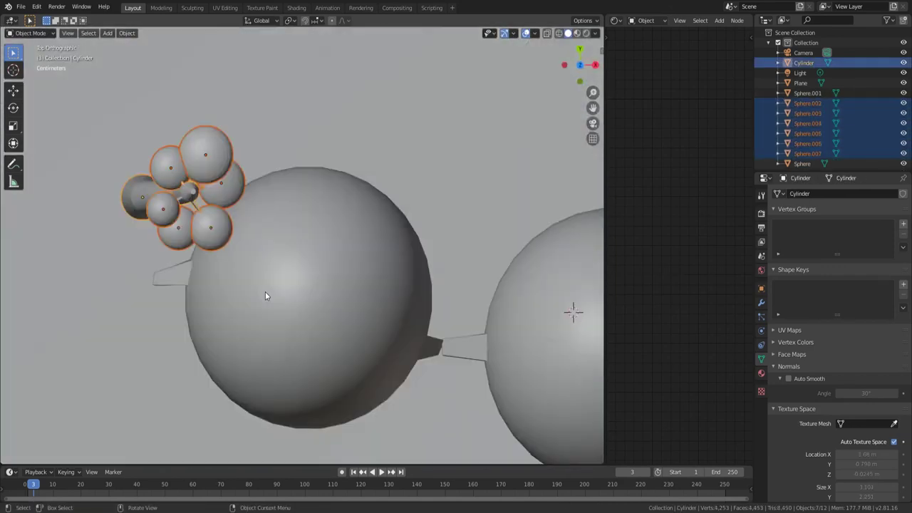
key("s")
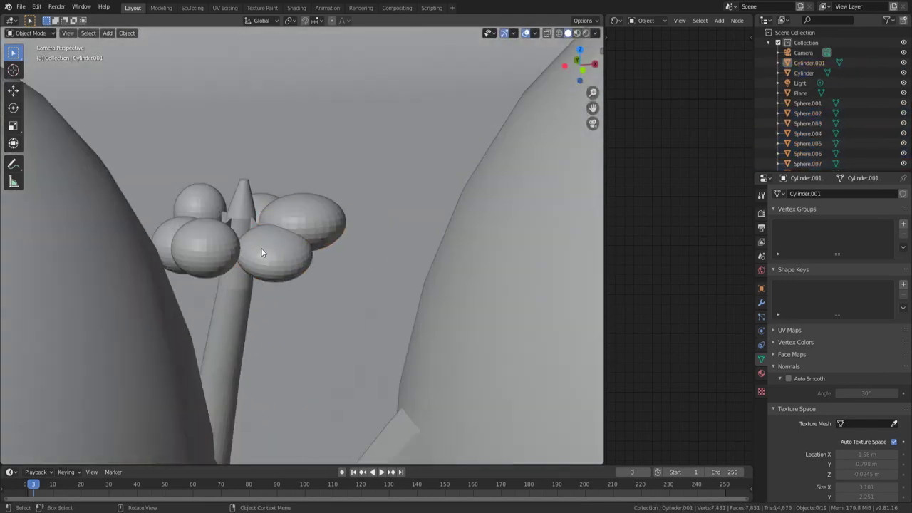
Shade the leaf spheres smooth and give the Leaves material a deep green Base Color
left_click(261, 251)
right_click(198, 251)
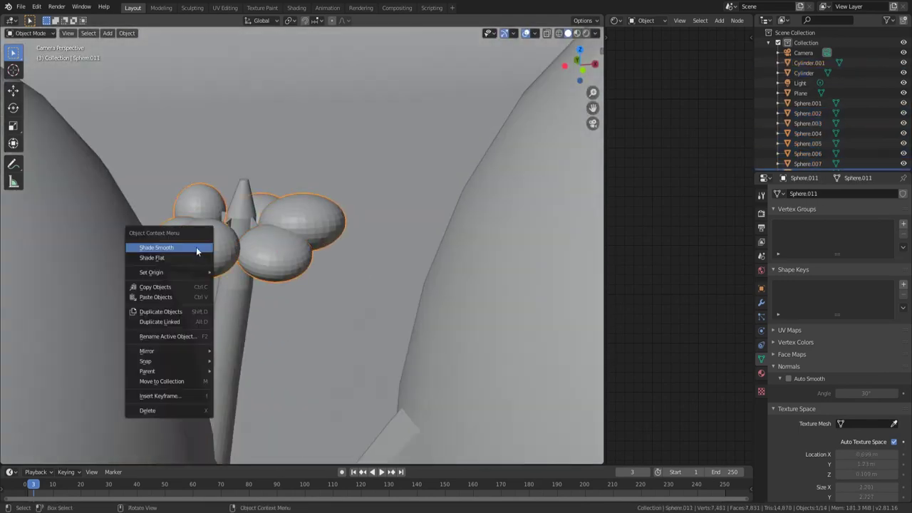
left_click(197, 251)
left_click(761, 372)
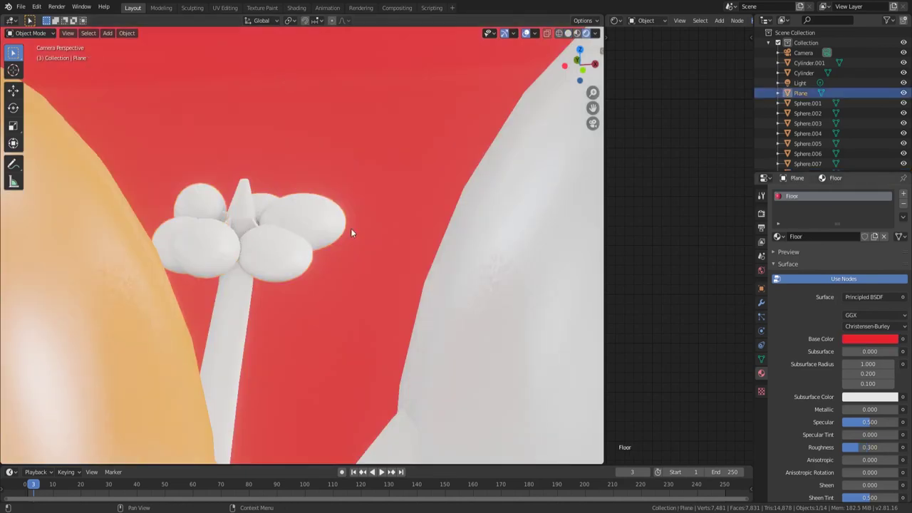
left_click(858, 339)
left_click(831, 217)
left_click(828, 222)
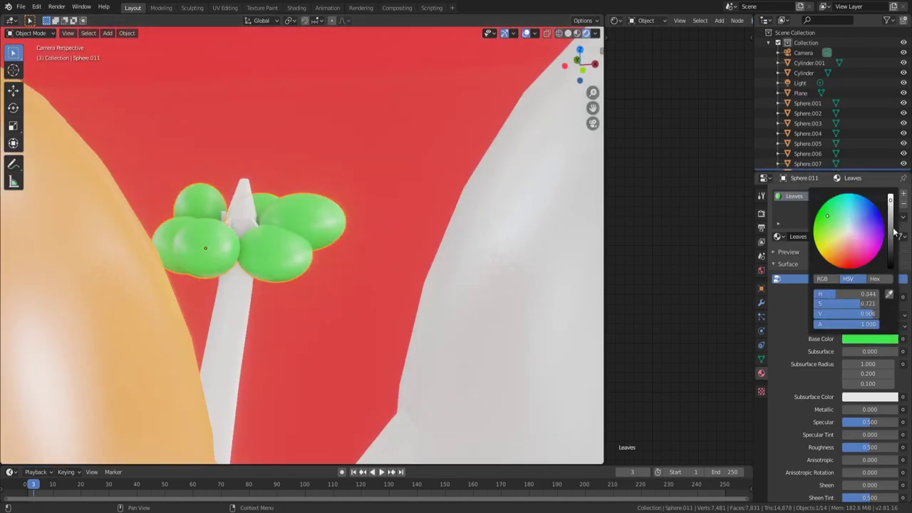
Make the small trunk's Root material dark red and assign it to the tall trunk
left_click(227, 322)
type("Root")
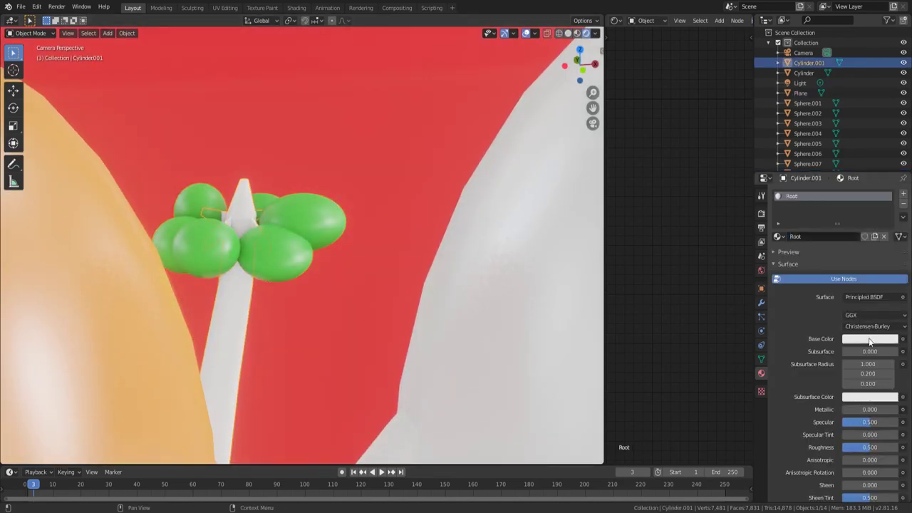
left_click(869, 341)
left_click(890, 251)
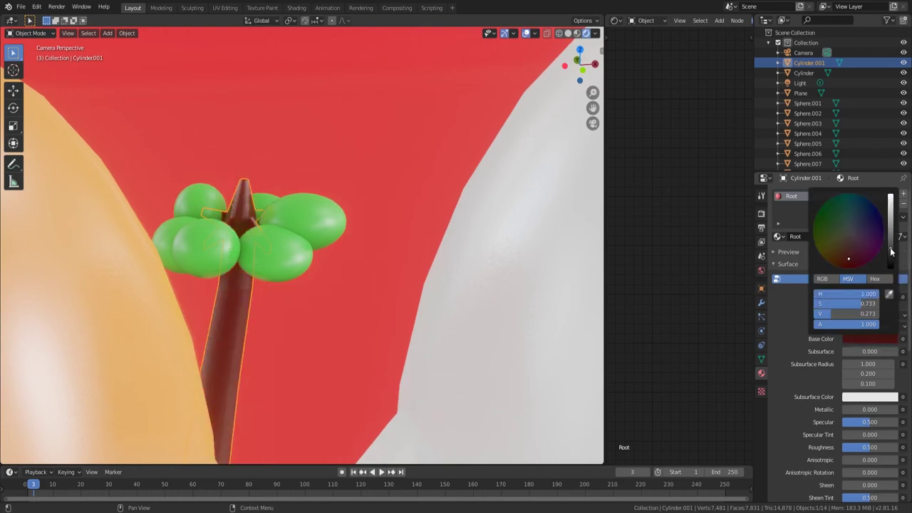
right_click(214, 292)
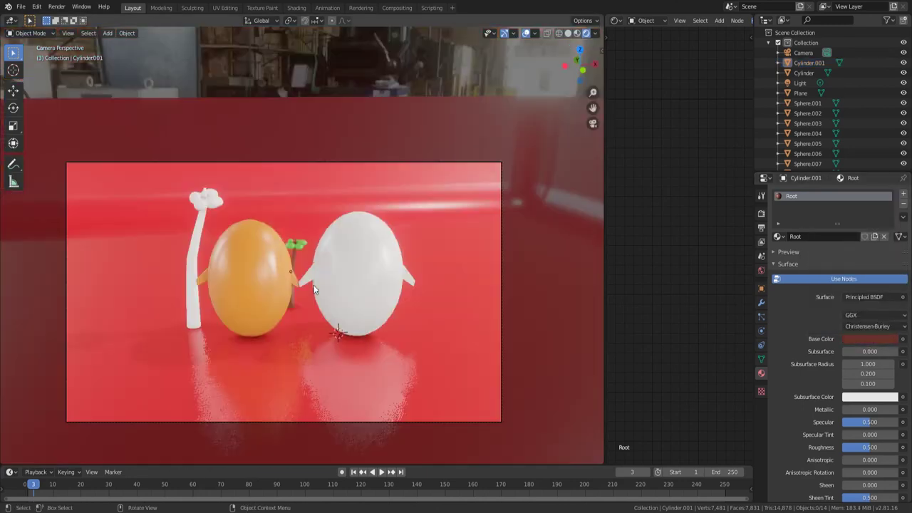
left_click(779, 235)
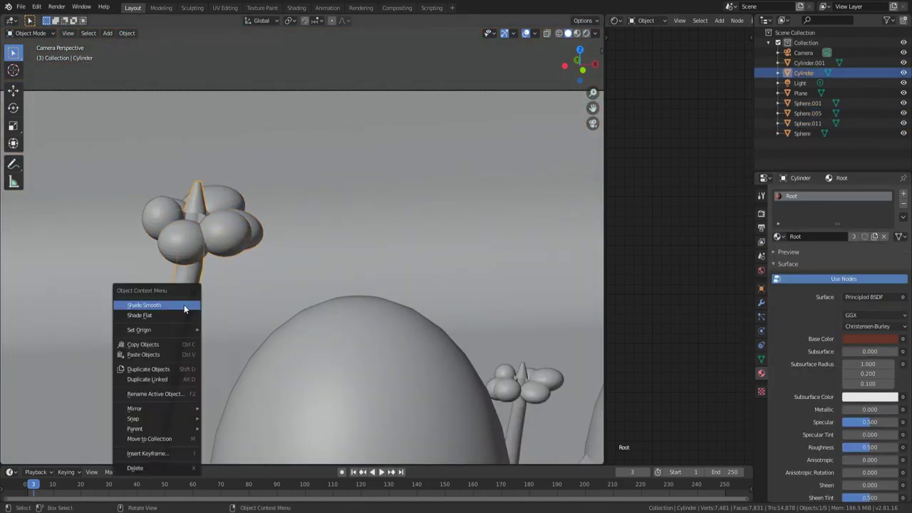
From top view, raise a tree copy behind the white egg, then add three loop cuts across the floor
key("KP_7")
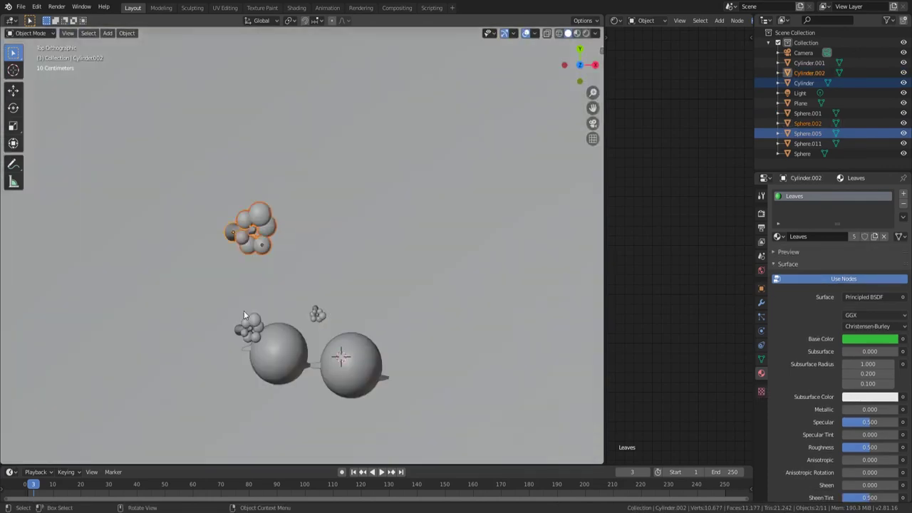
key("g")
key("z")
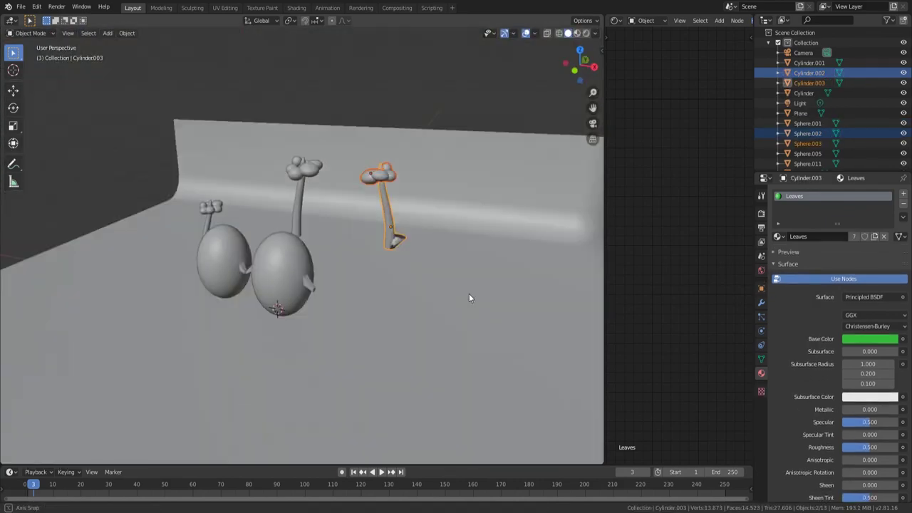
key("Tab")
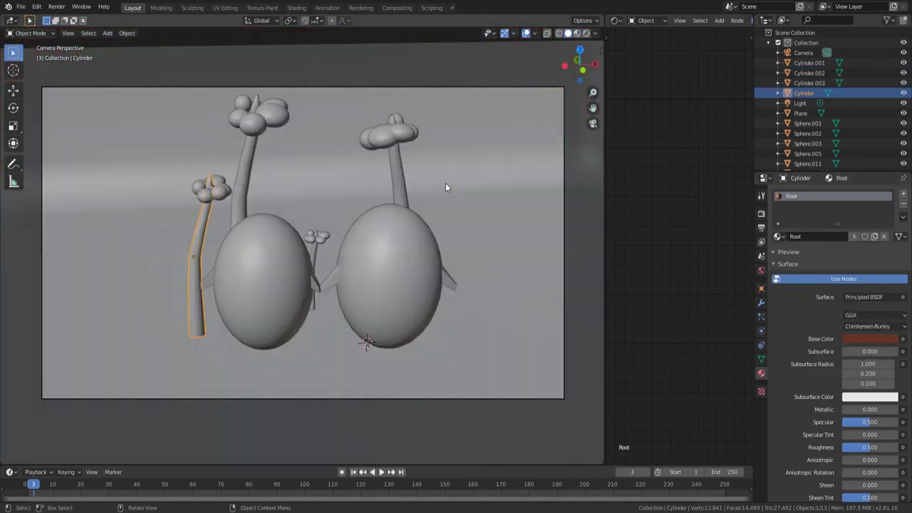
scroll(345, 236, "up", 2)
key("ctrl+r")
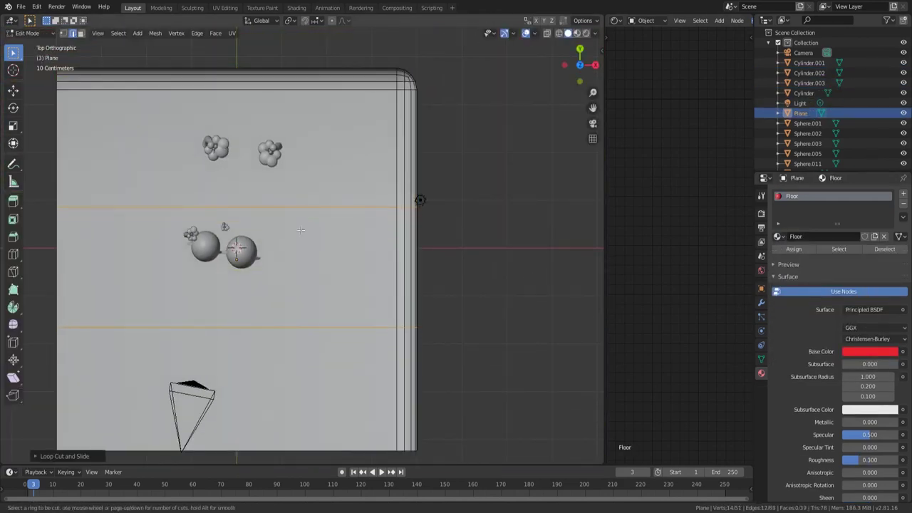
Confirm the floor loop cuts and bevel the rim around the sunken pool hole
left_click(300, 229)
middle_click_drag(300, 230, 488, 273)
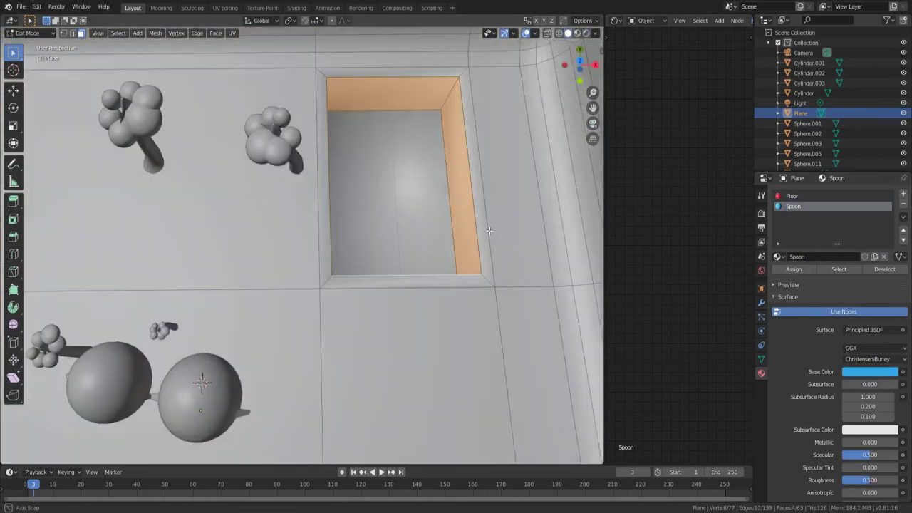
left_click(432, 93, "alt")
middle_click_drag(433, 92, 420, 293)
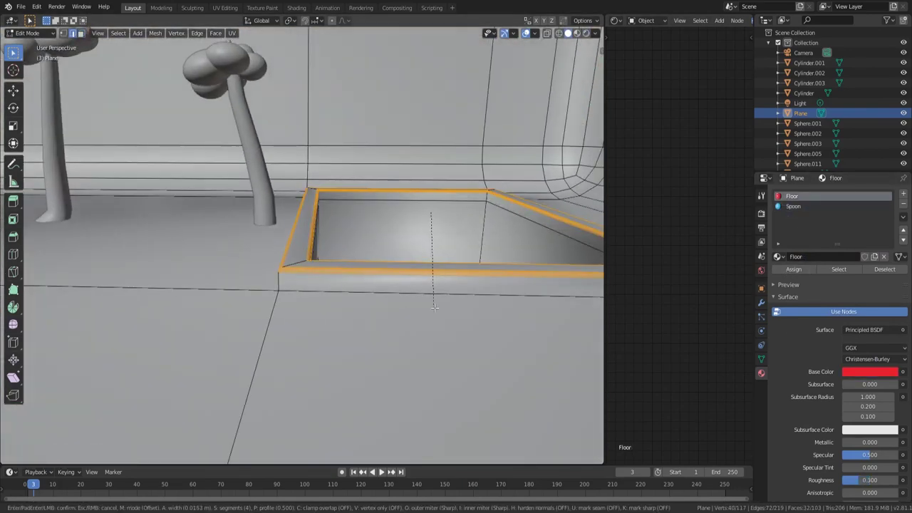
left_click(434, 307)
Preview the pool rendered, then add a new material slot for the pool and rename it
key("z")
left_click(407, 193)
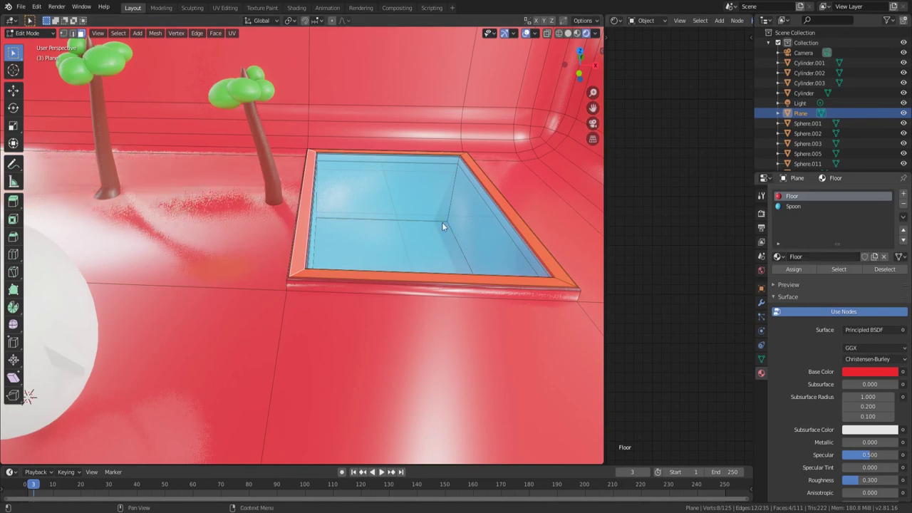
left_click(482, 236)
double_click(802, 256)
type("S")
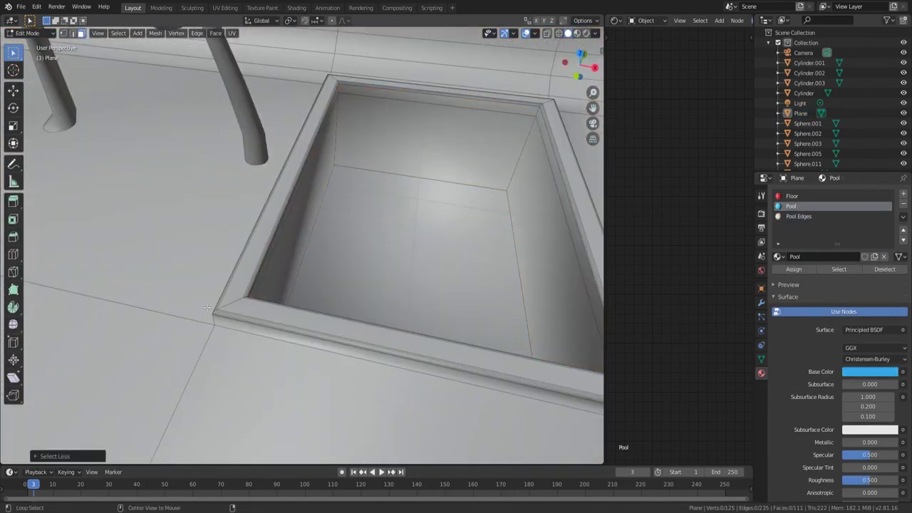
Select the pool rim edge loop and zoom in on the rim corner
left_click(207, 307, "alt")
scroll(207, 307, "up", 5)
middle_click_drag(207, 307, 193, 272)
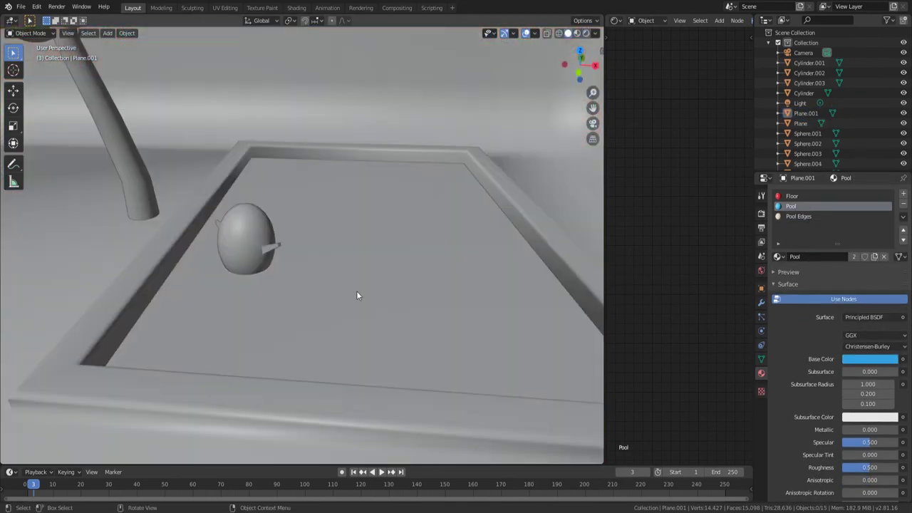
key("Tab")
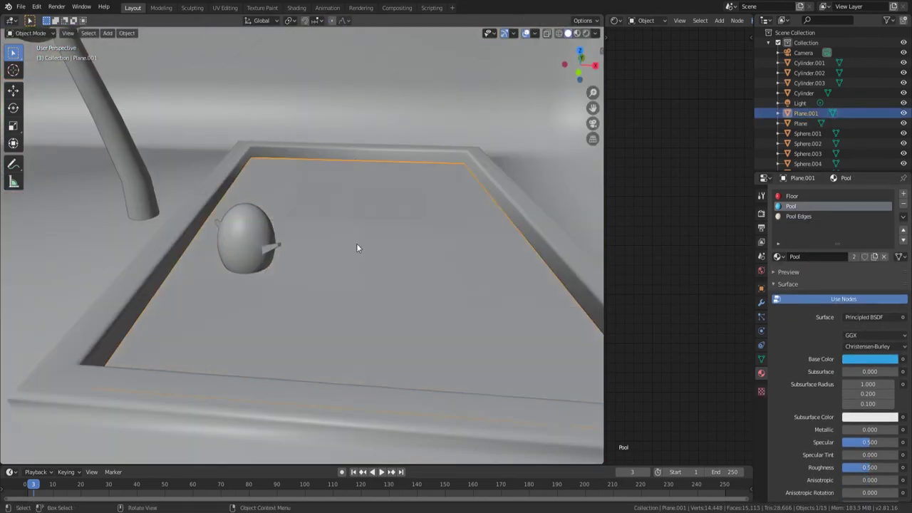
key("KP_0")
key("g")
key("x")
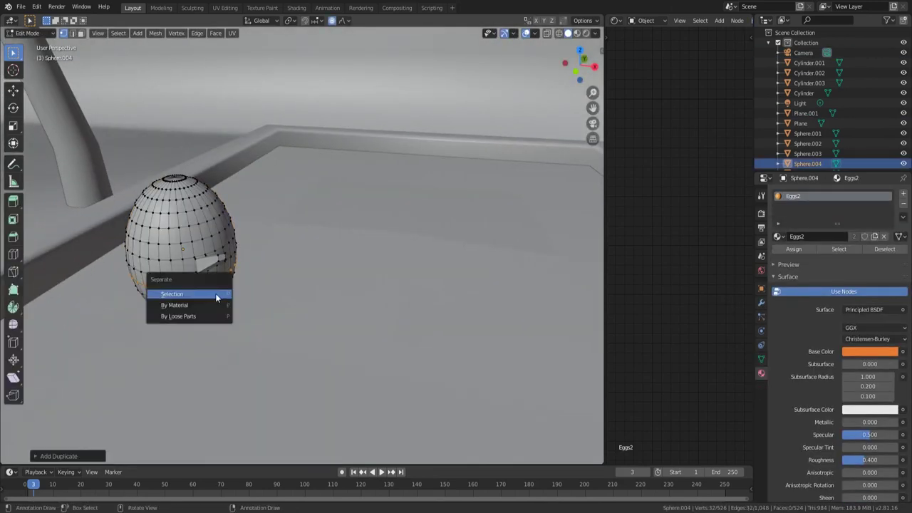
key("ctrl+KP_Add")
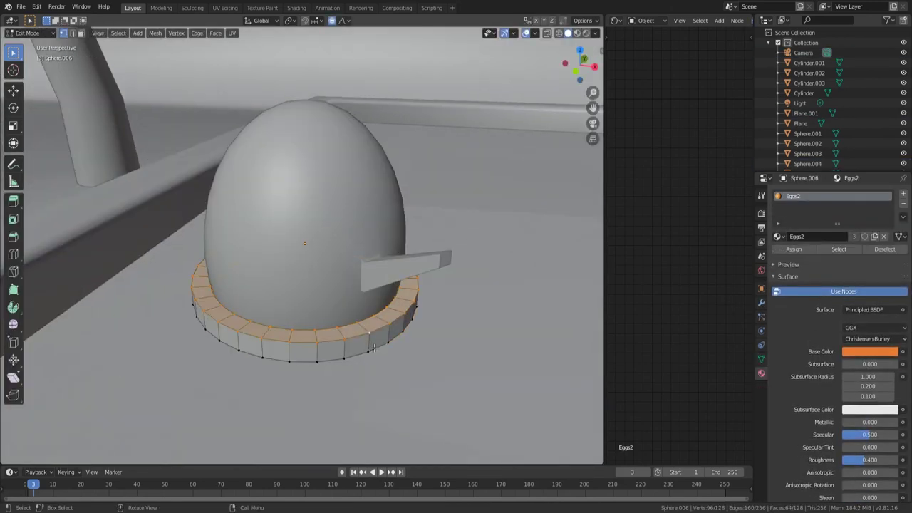
right_click(305, 335)
middle_click_drag(305, 330, 317, 234)
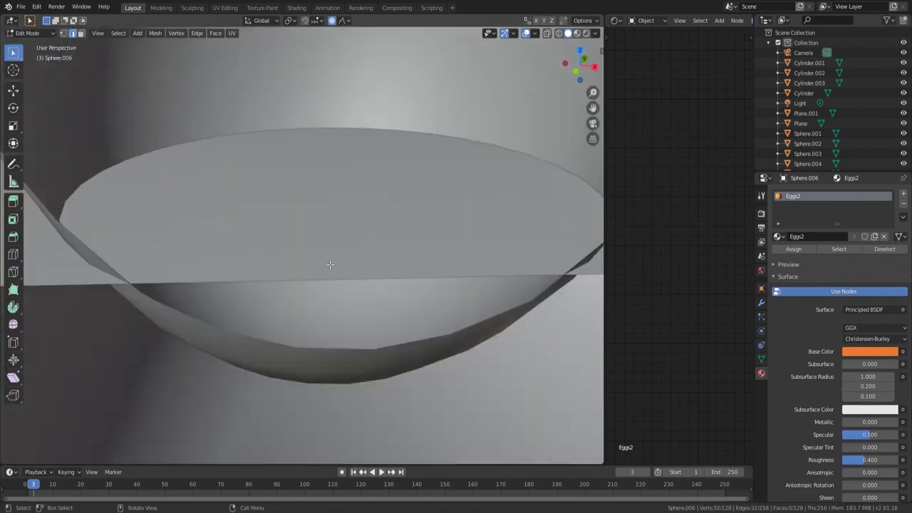
right_click(321, 244)
right_click(299, 416)
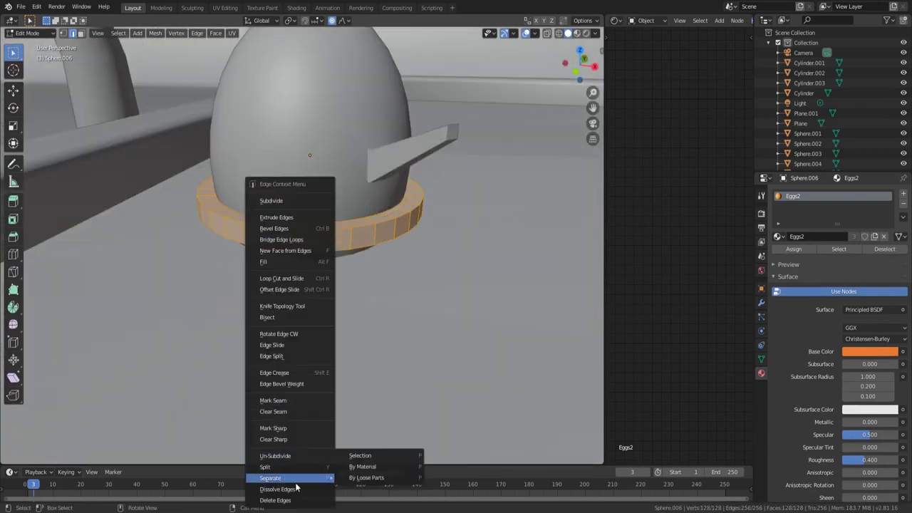
right_click(322, 443)
left_click(322, 466)
type("remove d")
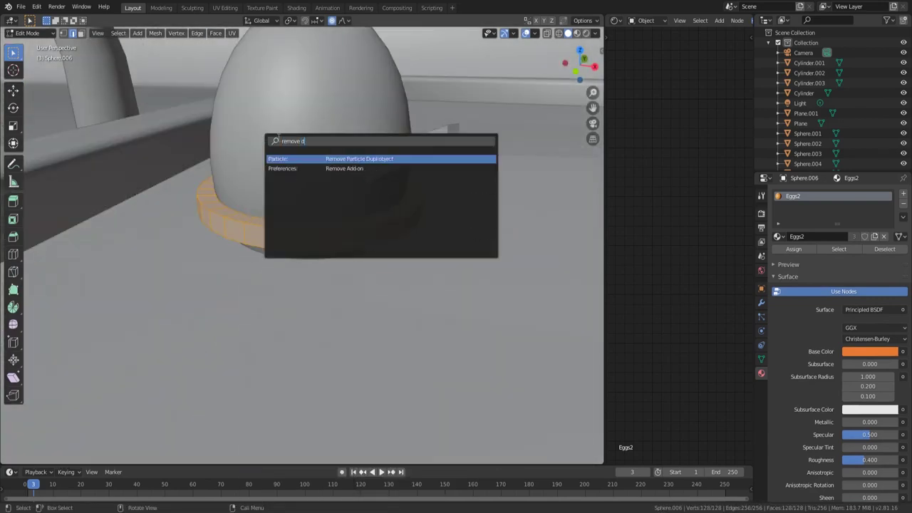
key("1")
right_click(338, 225)
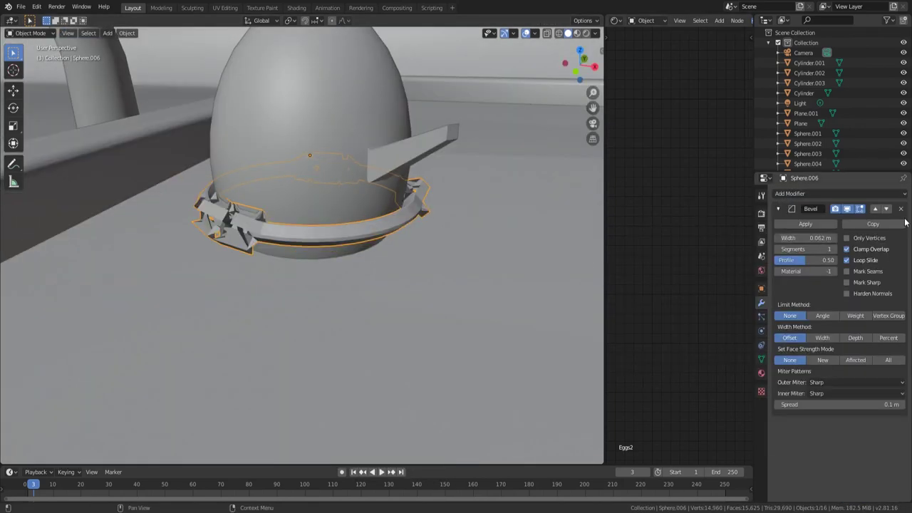
left_click(900, 209)
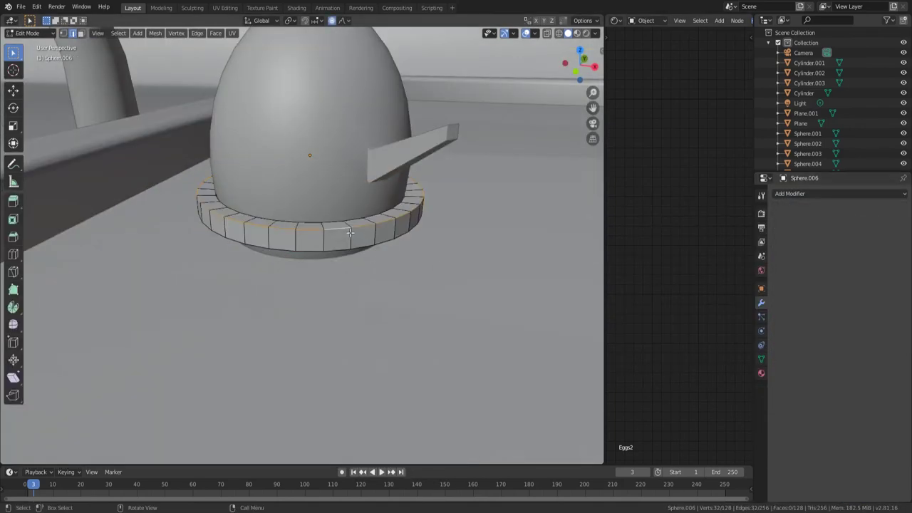
key("KP_Divide")
key("a")
key("Delete")
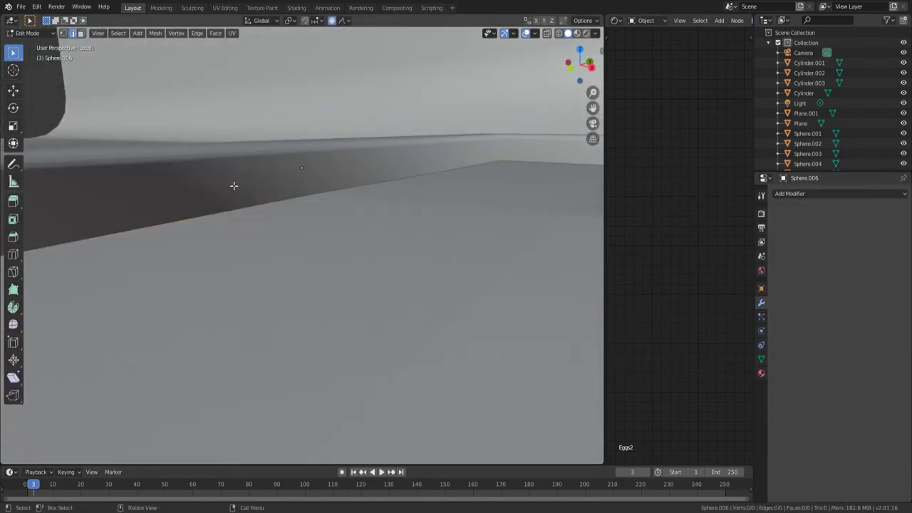
key("Tab")
key("Delete")
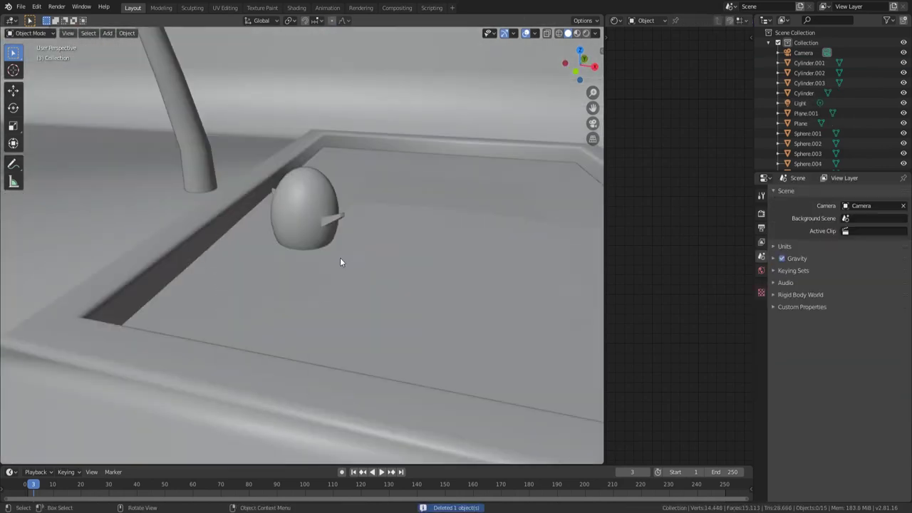
Through the camera, adjust the halo's curve geometry and give it a new orange-gold Crown material
key("KP_0")
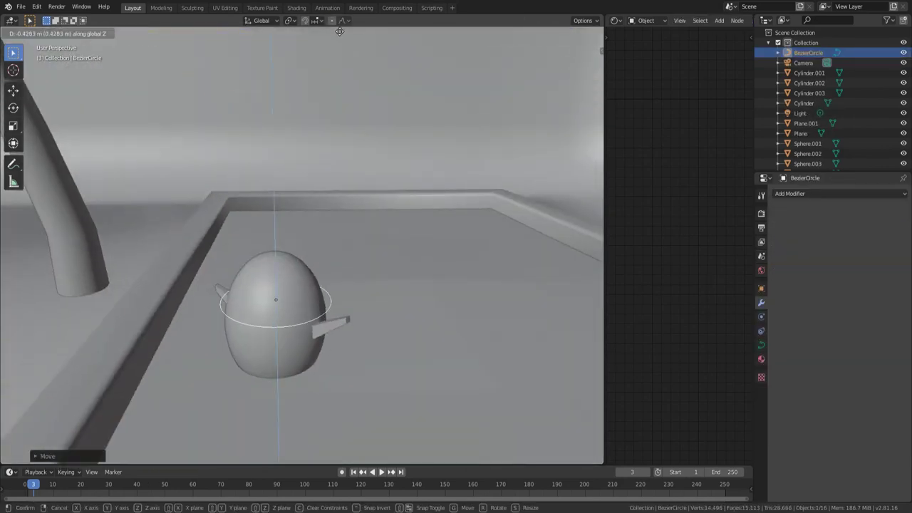
left_click(760, 345)
scroll(861, 451, "down", 8)
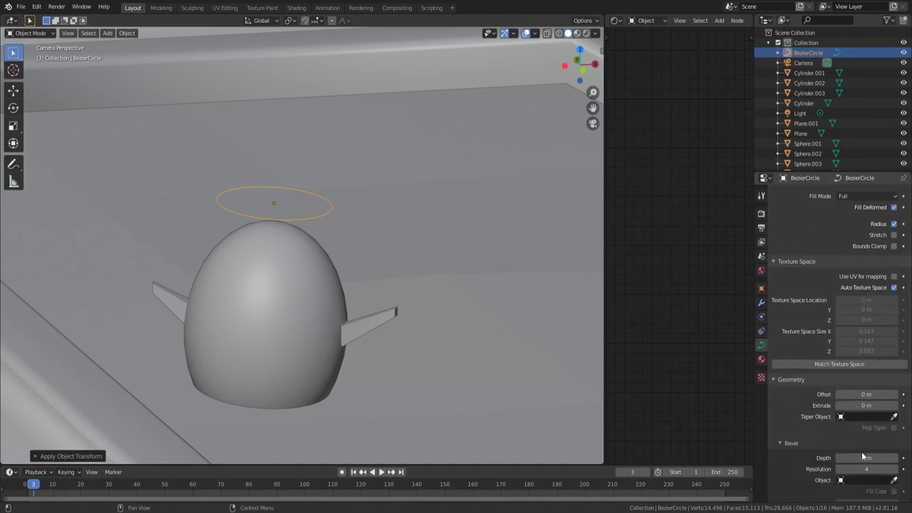
left_click(761, 359)
left_click(815, 242)
left_click(869, 338)
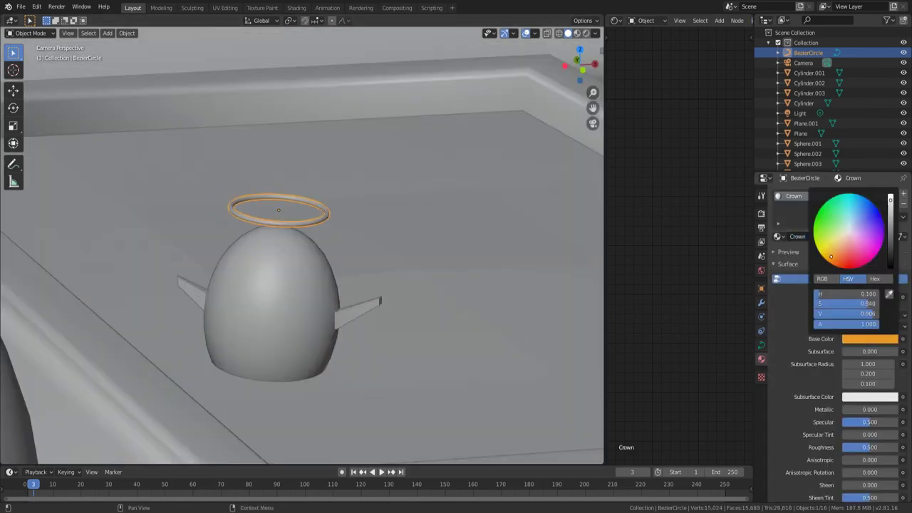
left_click(832, 259)
Lower the Crown material's roughness for a glossy halo and check it in rendered view
scroll(303, 301, "down", 3)
key("z")
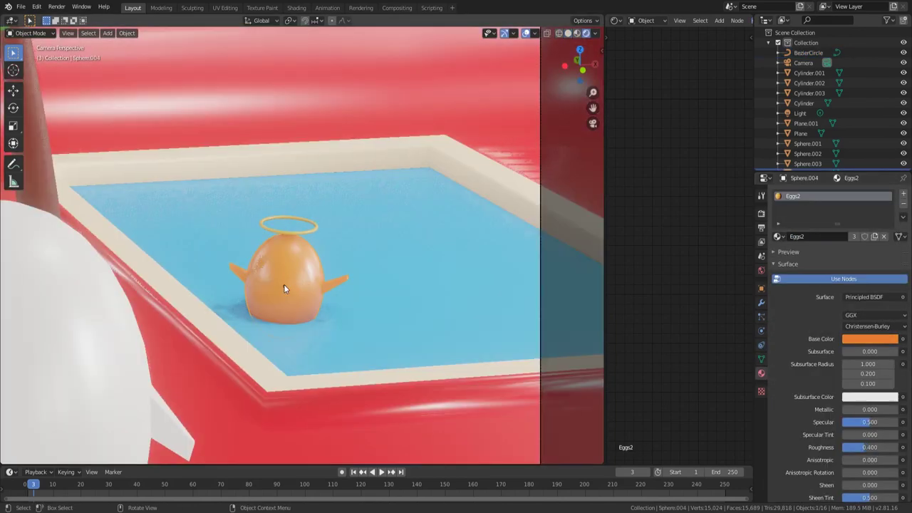
left_click(285, 285)
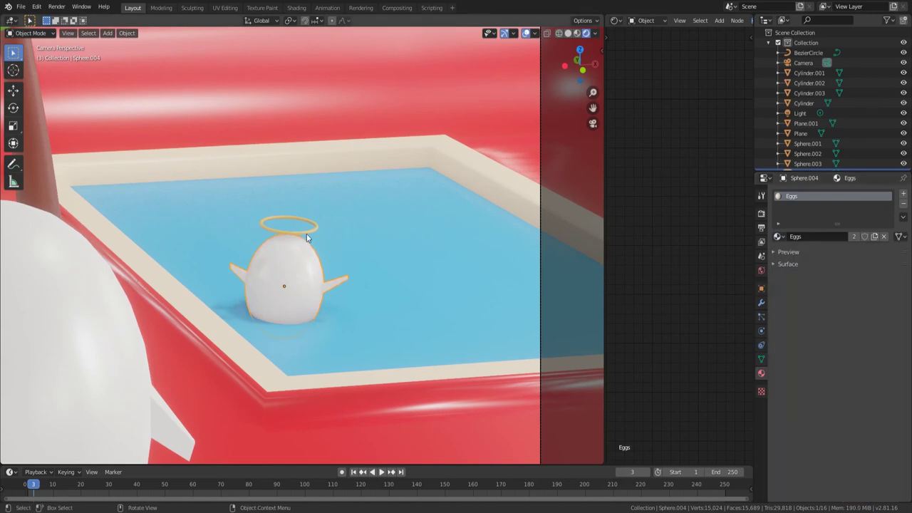
left_click(306, 231)
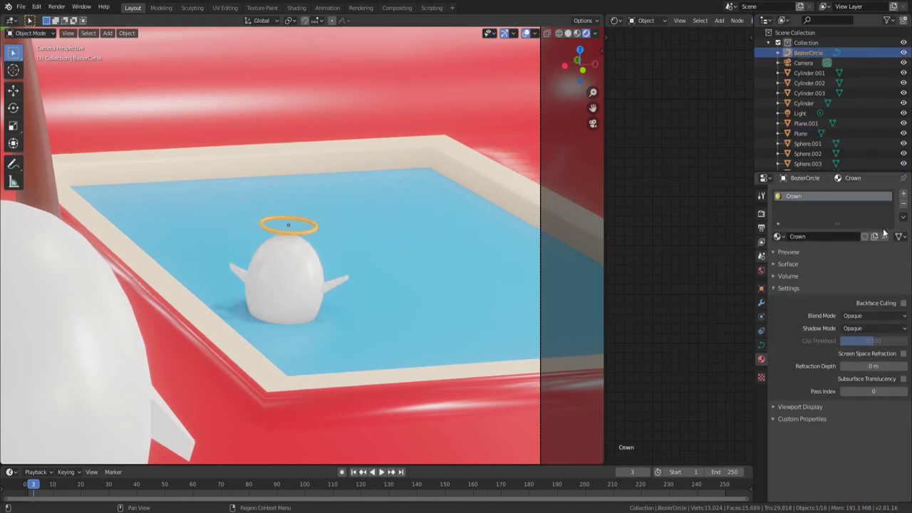
left_click(780, 252)
key("z")
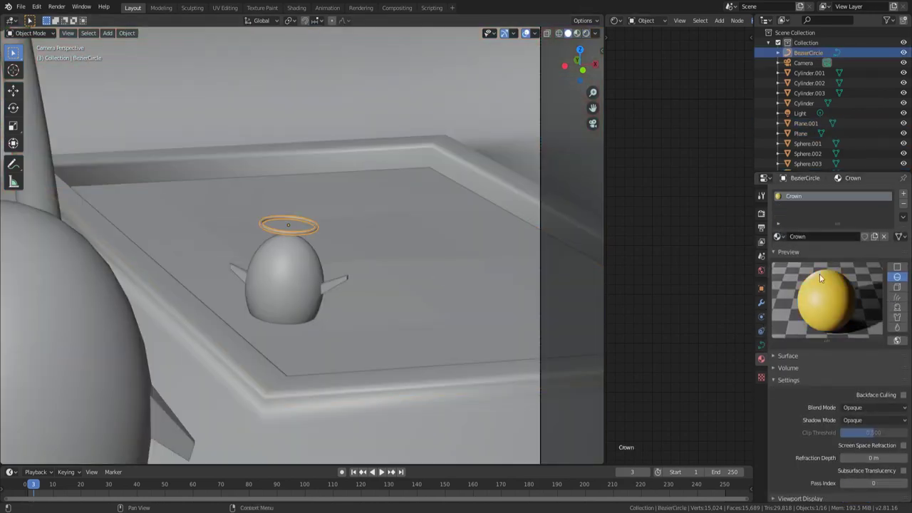
left_click(787, 264, "ctrl")
left_click_drag(869, 447, 848, 447)
key("z")
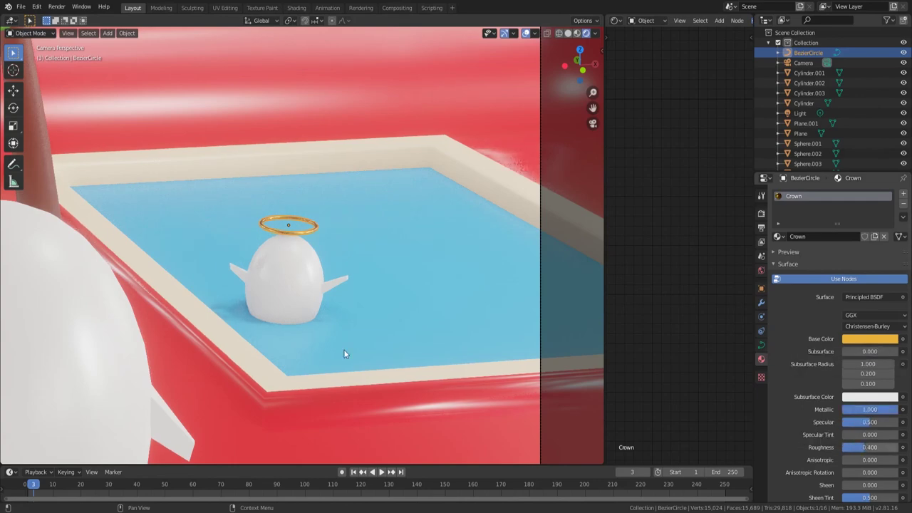
scroll(343, 354, "down", 3)
Add a cylinder and scale it along X into a thin pipe
key("z")
mouse_move(447, 276)
middle_mouse_down()
mouse_move(274, 241)
mouse_move(264, 305)
middle_mouse_up()
scroll(264, 305, "up", 5)
key("shift+a")
left_click(303, 336)
key("KP_7")
key("s")
key("x")
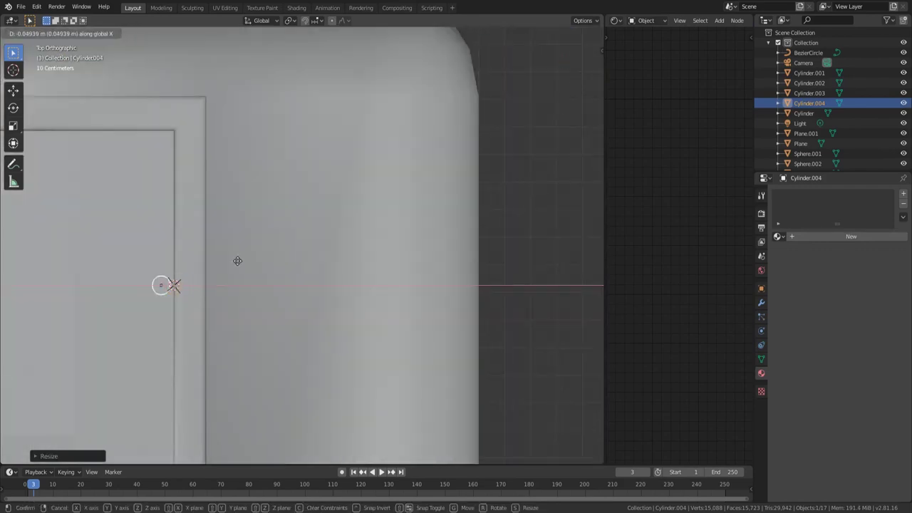
left_click(237, 261)
mouse_move(238, 261)
middle_mouse_down()
mouse_move(280, 307)
mouse_move(257, 290)
mouse_move(297, 265)
mouse_move(342, 258)
mouse_move(332, 305)
middle_mouse_up()
In Edit Mode, spin the pipe's end around the Y axis into a curved hook
key("Tab")
key("r")
key("KP_1")
left_click(13, 306)
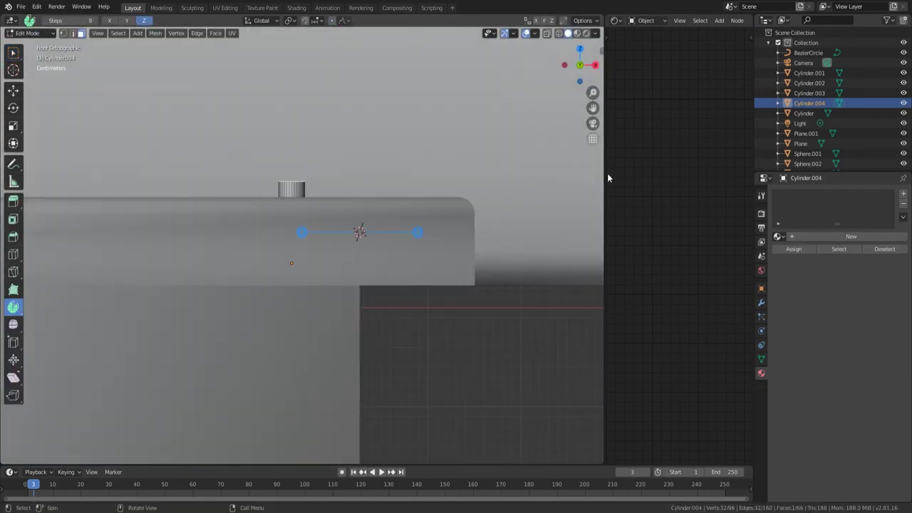
key("n")
left_click(568, 92)
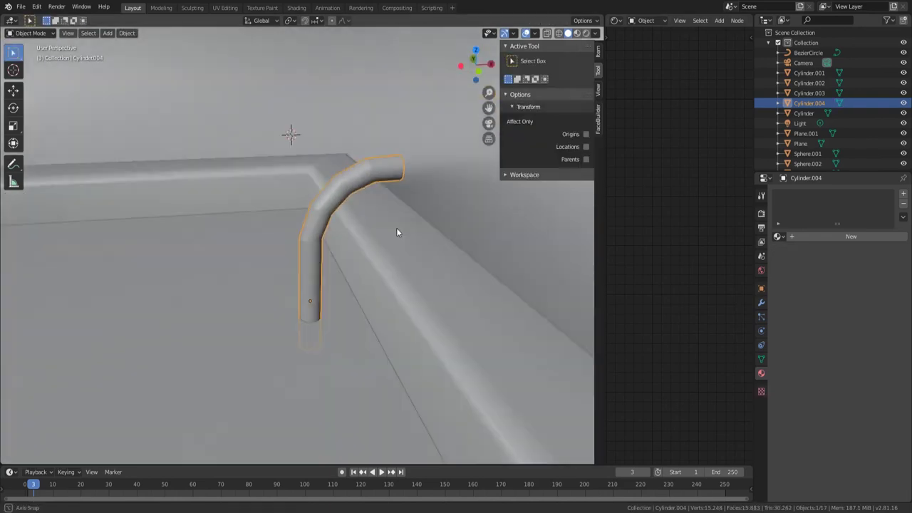
middle_click_drag(396, 230, 381, 230)
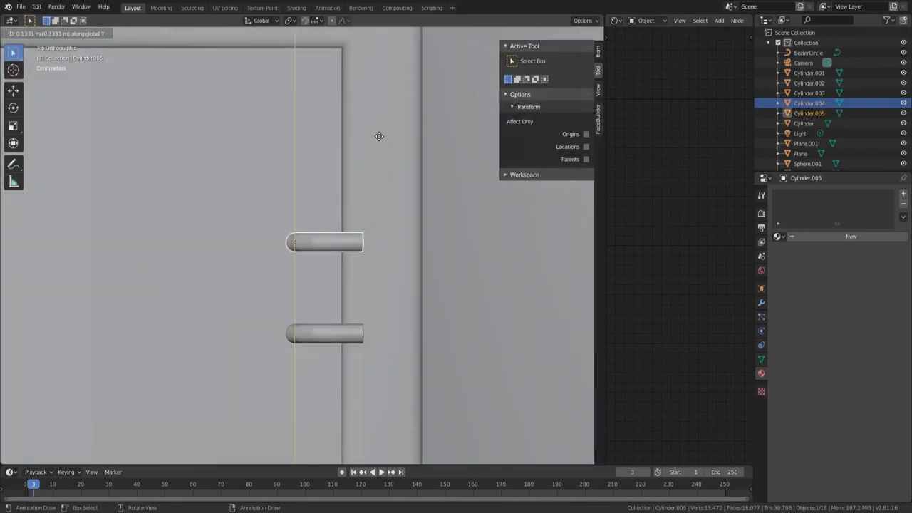
Move the duplicate pipe beside the first and select both pipes for editing
mouse_move(378, 136)
middle_mouse_down()
mouse_move(406, 246)
mouse_move(342, 300)
middle_mouse_up()
left_click(304, 318, "shift")
key("Tab")
key("x")
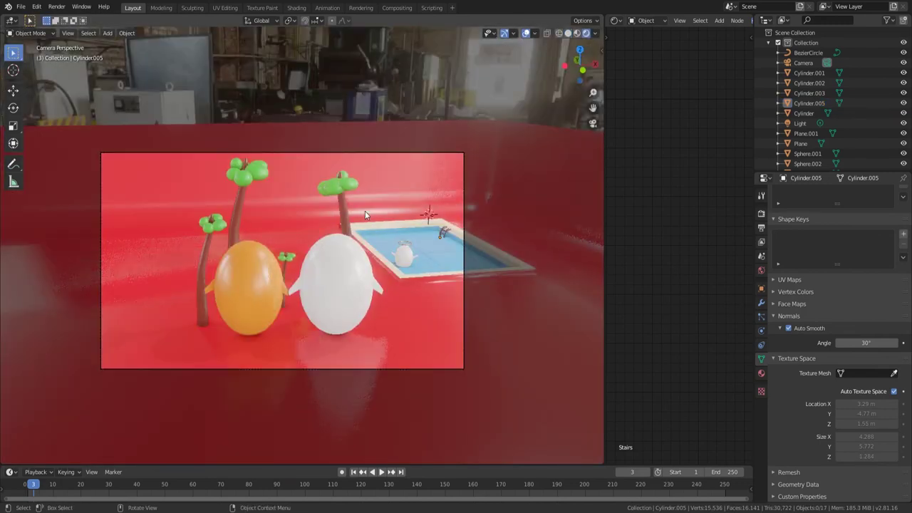
In the World node tree, set the Mapping node's Rotation Z to 150°
left_click(614, 20)
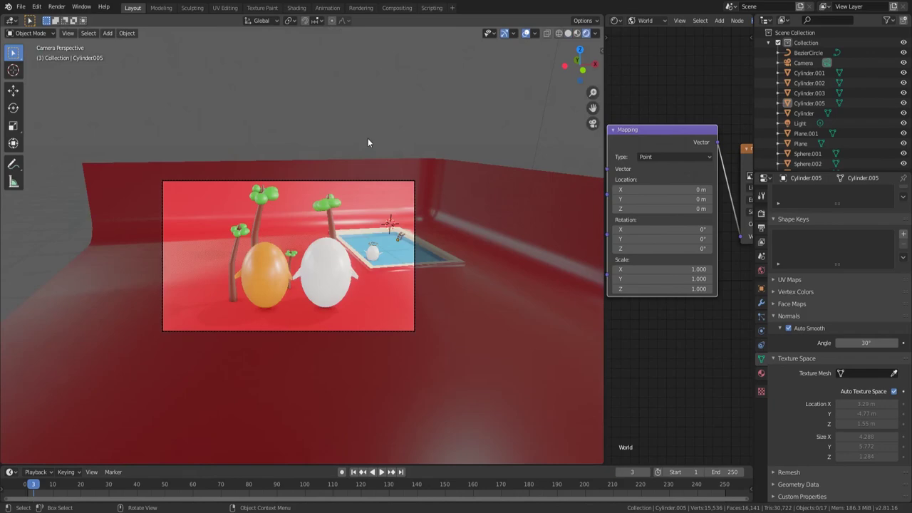
left_click_drag(630, 247, 631, 248)
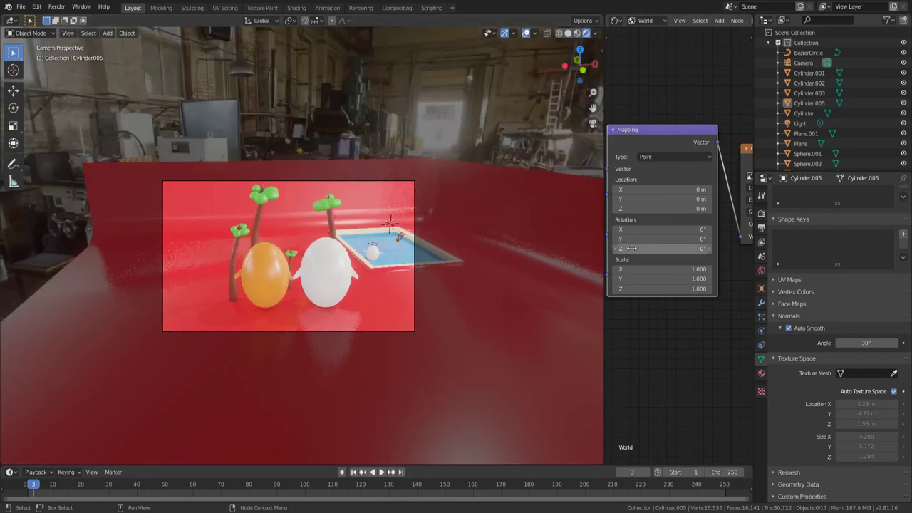
type("50")
key("Return")
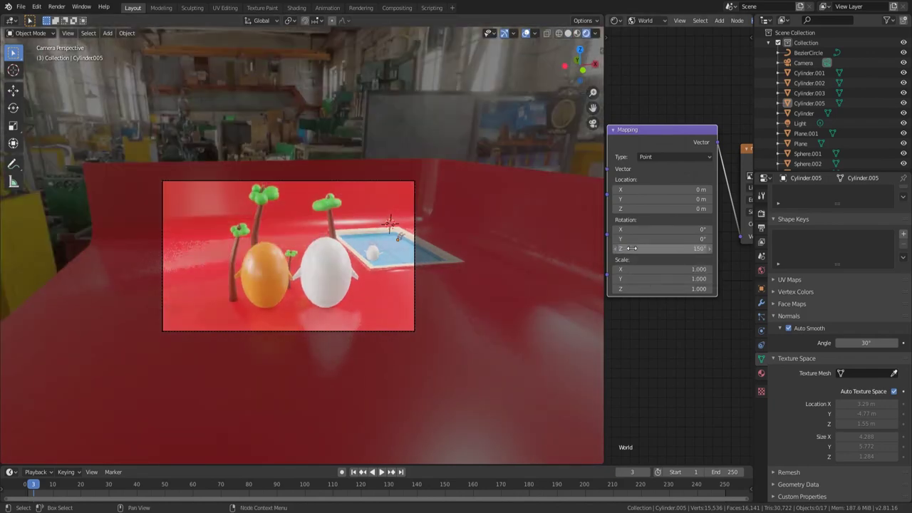
scroll(372, 273, "up", 3)
scroll(373, 273, "up", 1)
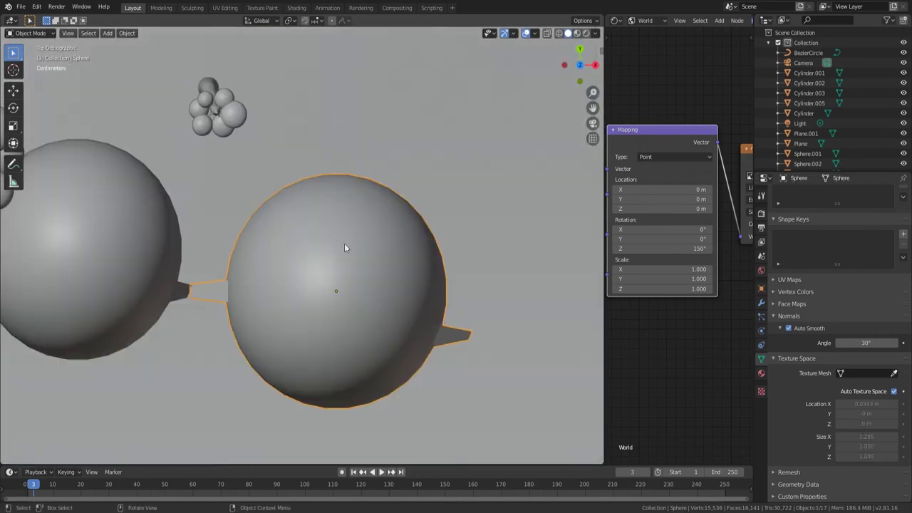
Delete the stray new cylinder and check the camera framing in rendered view
key("shift+a")
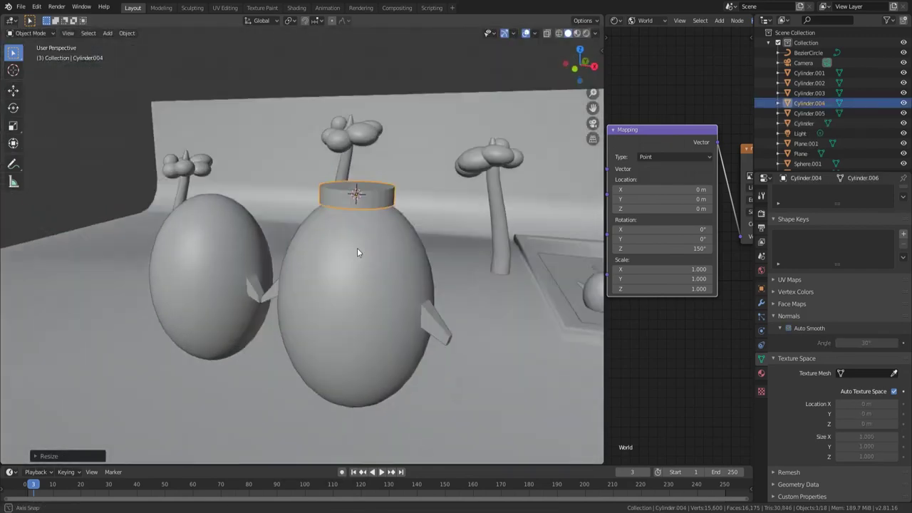
key("Delete")
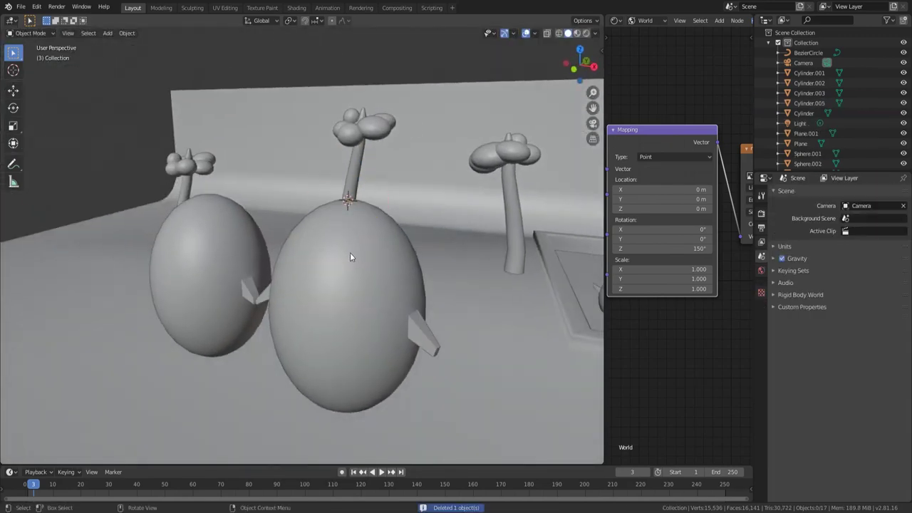
key("KP_0")
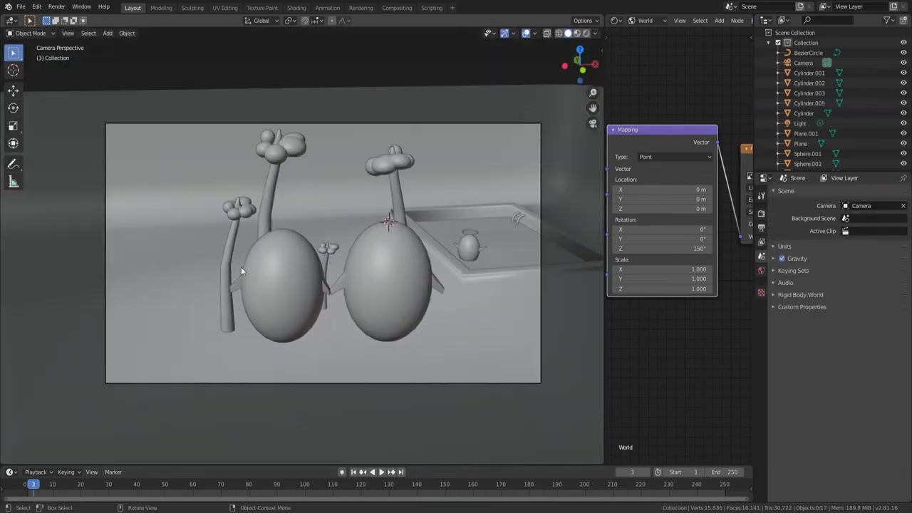
key("z")
left_click(279, 203)
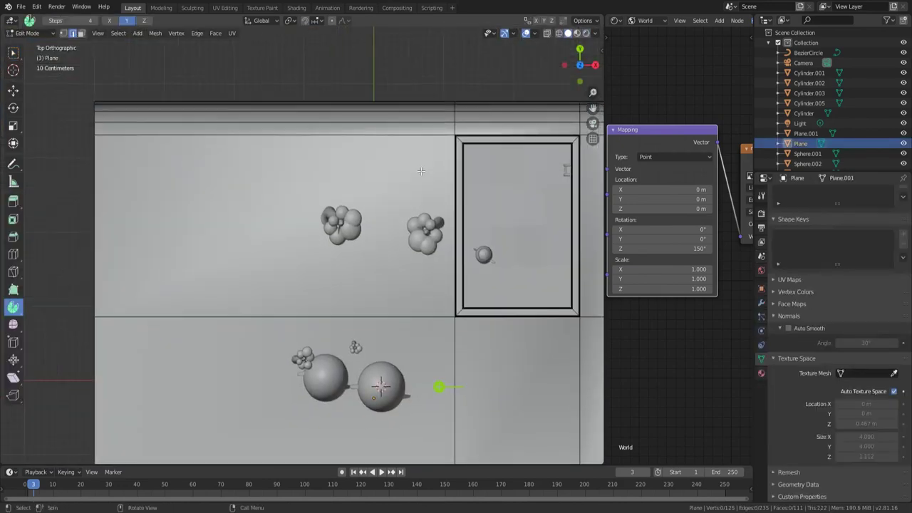
middle_click_drag(443, 181, 311, 269)
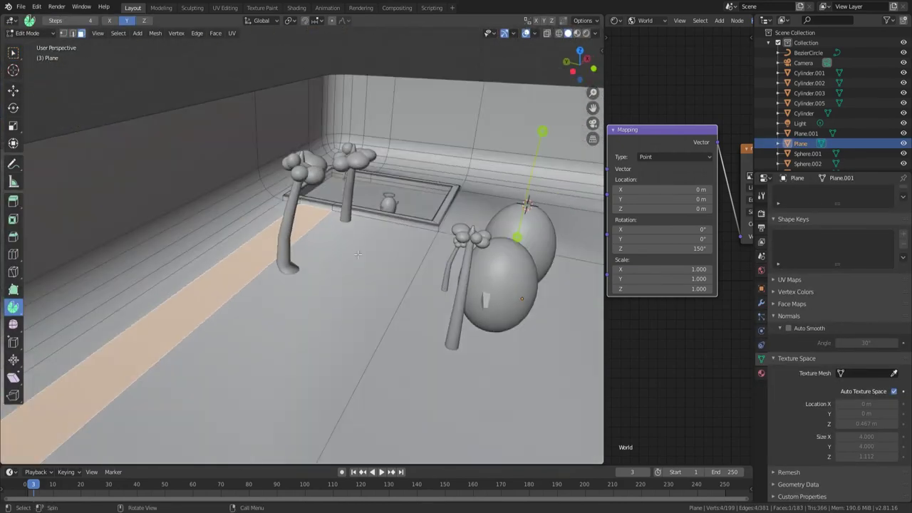
scroll(311, 270, "up", 3)
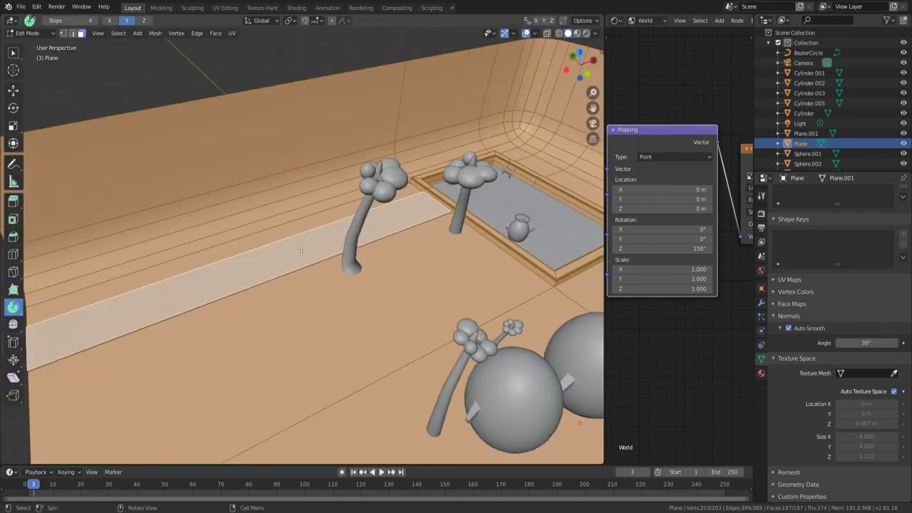
Create a new Road material for the floor strip and give it a pale base colour
left_click(760, 373)
double_click(805, 257)
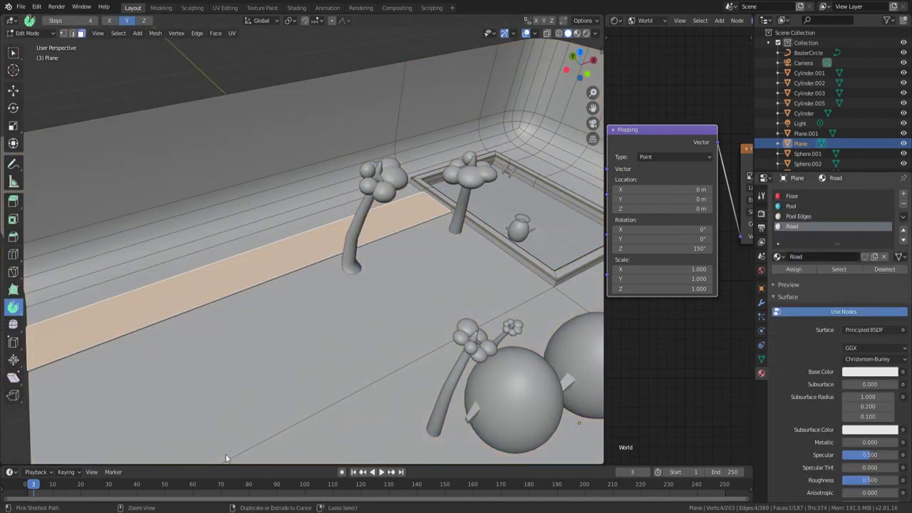
key("KP_0")
key("z")
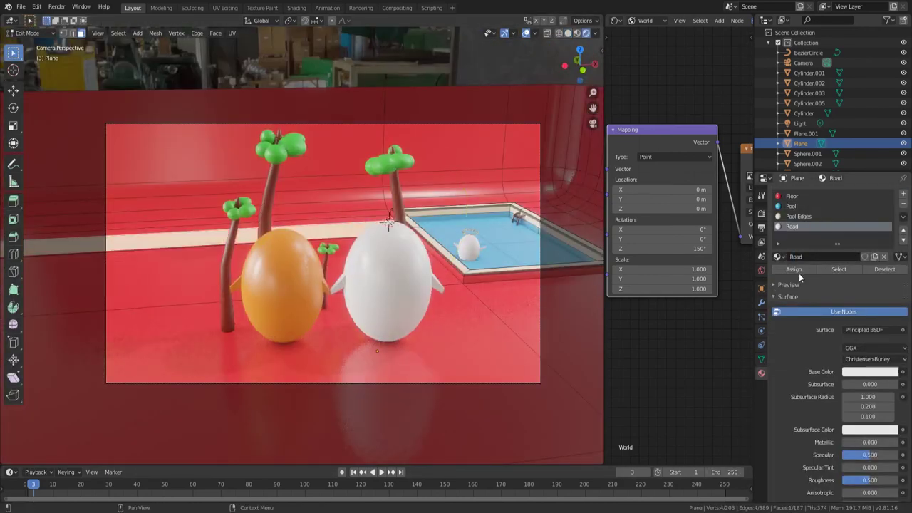
left_click(868, 376)
key("Tab")
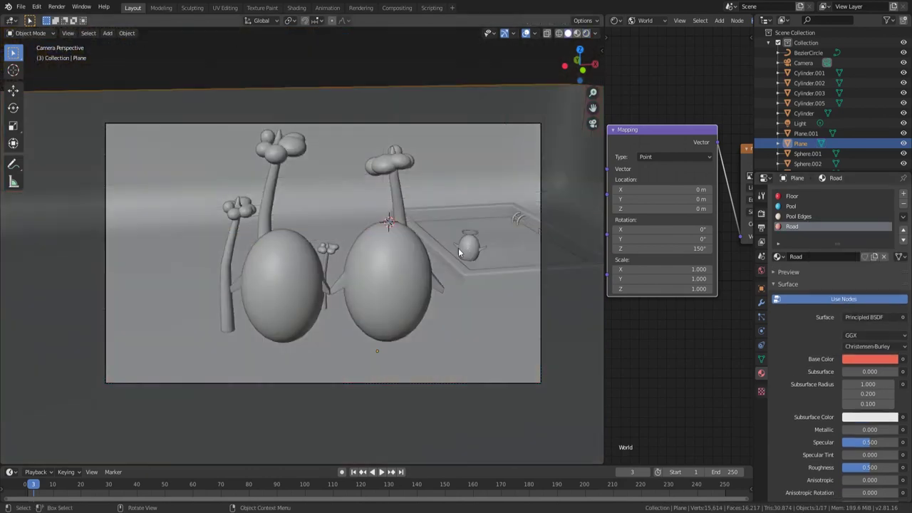
left_click(846, 360)
mouse_move(846, 264)
left_mouse_down()
mouse_move(852, 251)
mouse_move(847, 260)
left_mouse_up()
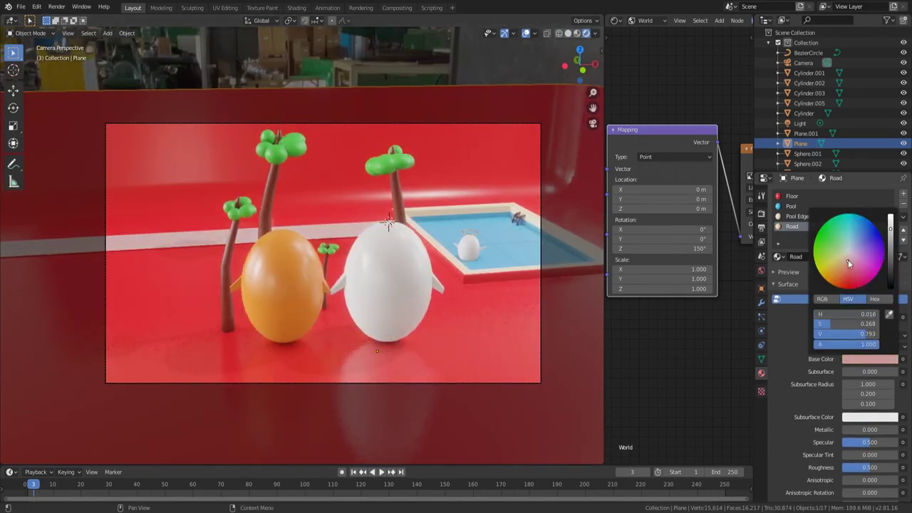
Return to the camera view and duplicate the small sphere for a second eye
mouse_move(411, 266)
middle_mouse_down()
mouse_move(431, 338)
mouse_move(369, 342)
mouse_move(298, 271)
middle_mouse_up()
key("KP_0")
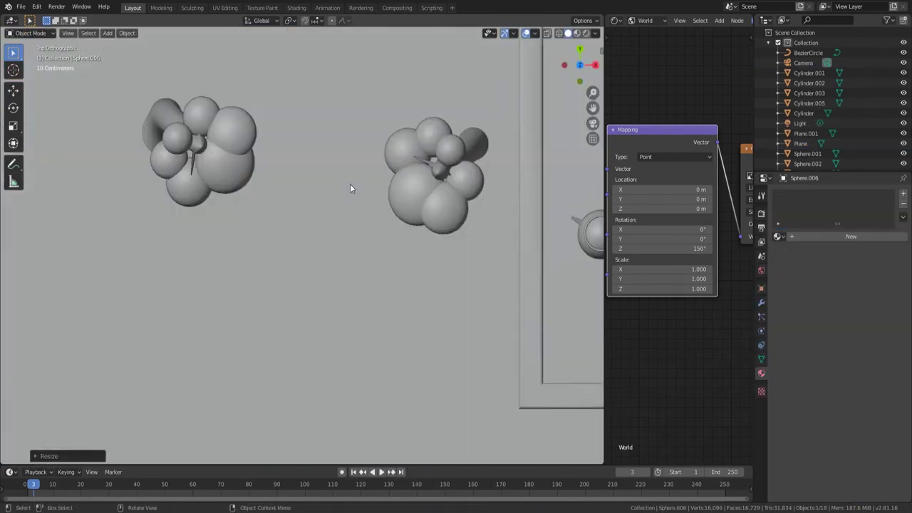
key("shift+d")
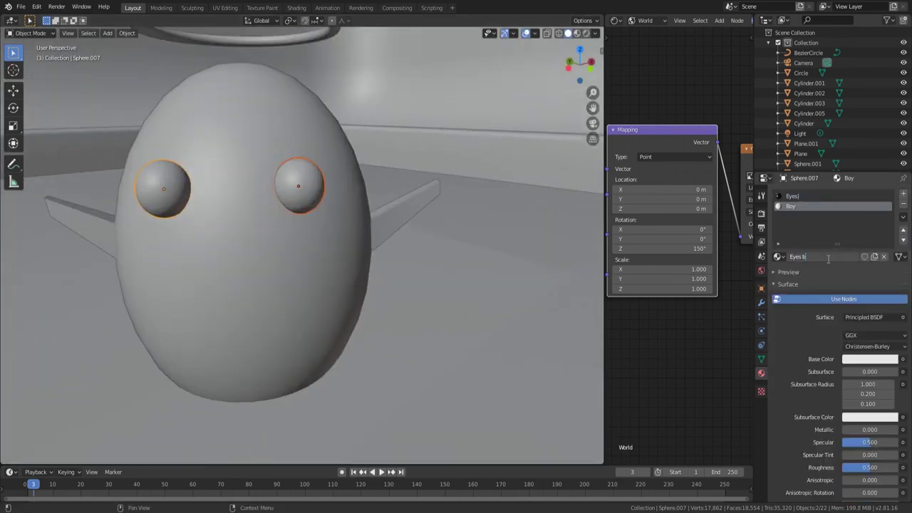
Finish renaming the eye material to 'Eyes boy'
type("oy")
left_click(867, 361)
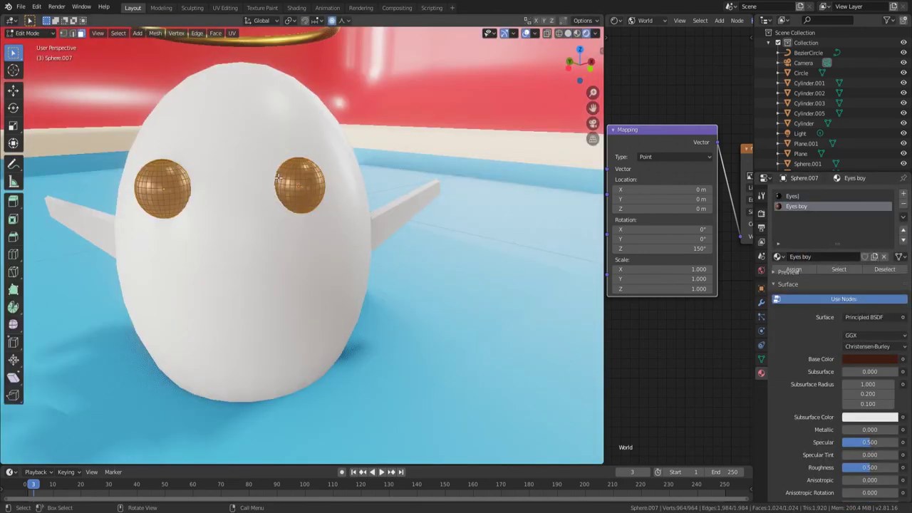